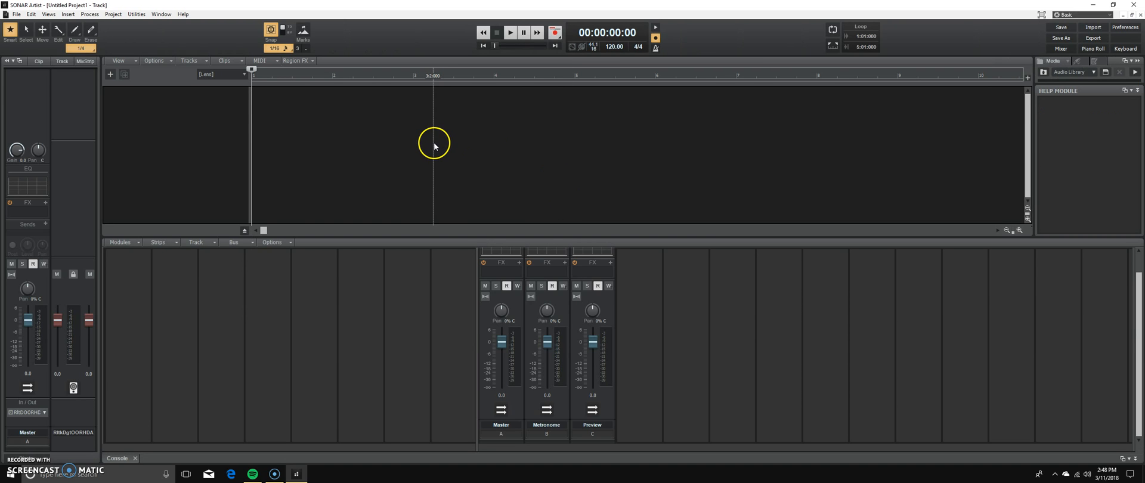
Show the additional control bar modules, including Mix, Screenset, Performance, Selection, Punch and Event Inspector.
left_click(323, 110)
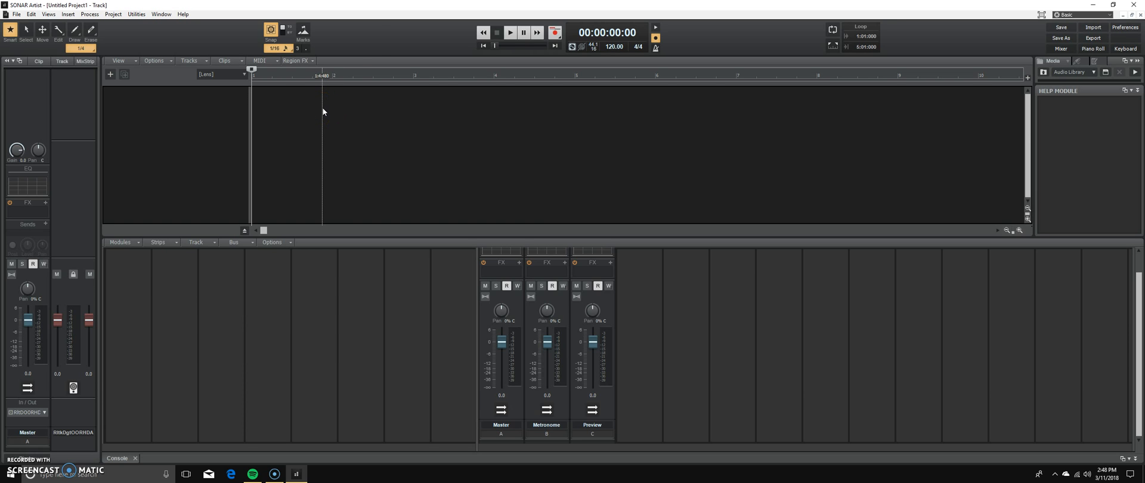
right_click(371, 36)
left_click(385, 175)
left_click(525, 197)
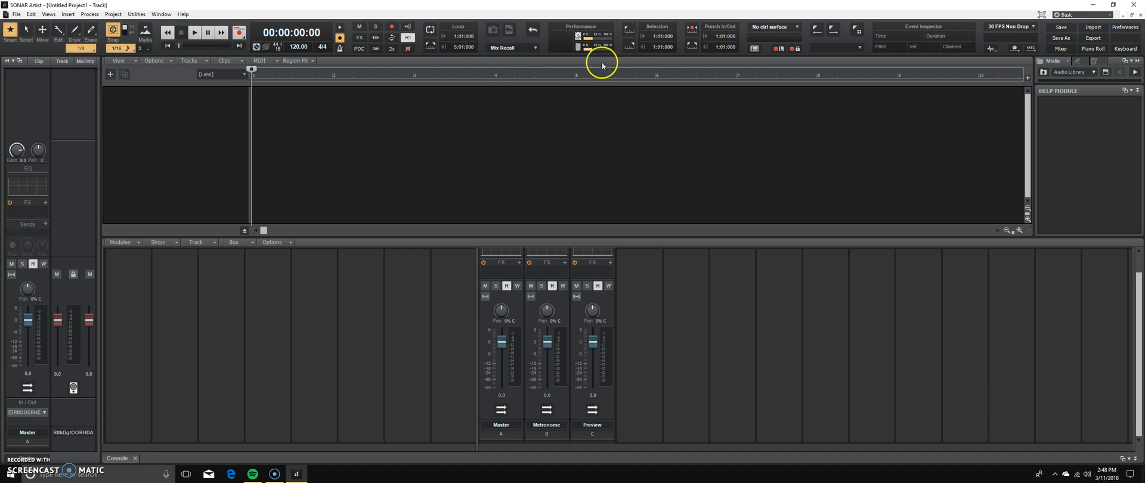
left_click(386, 148)
Open the preferences at the audio recording and playback devices and place the dialog over the track area.
left_click(31, 14)
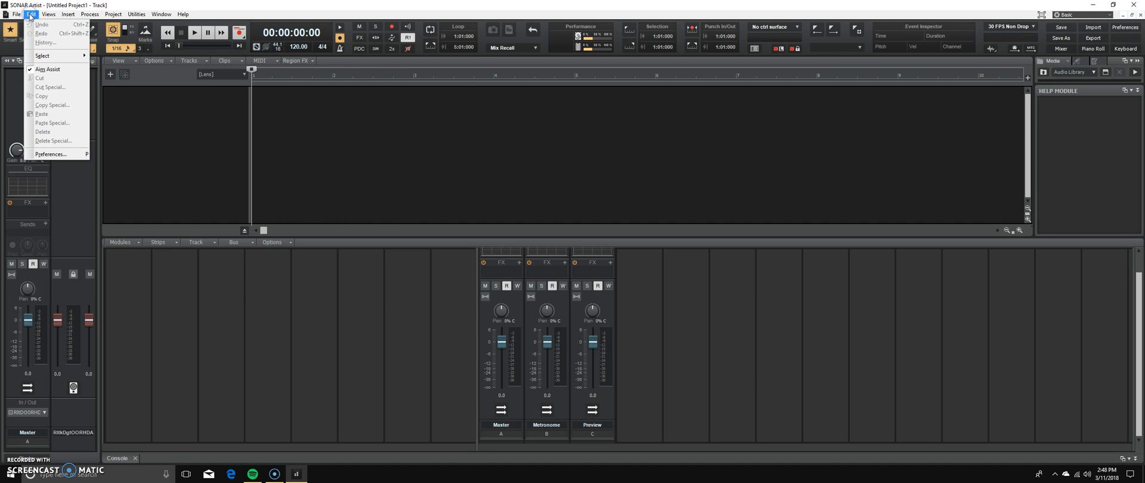
left_click(351, 157)
key("p")
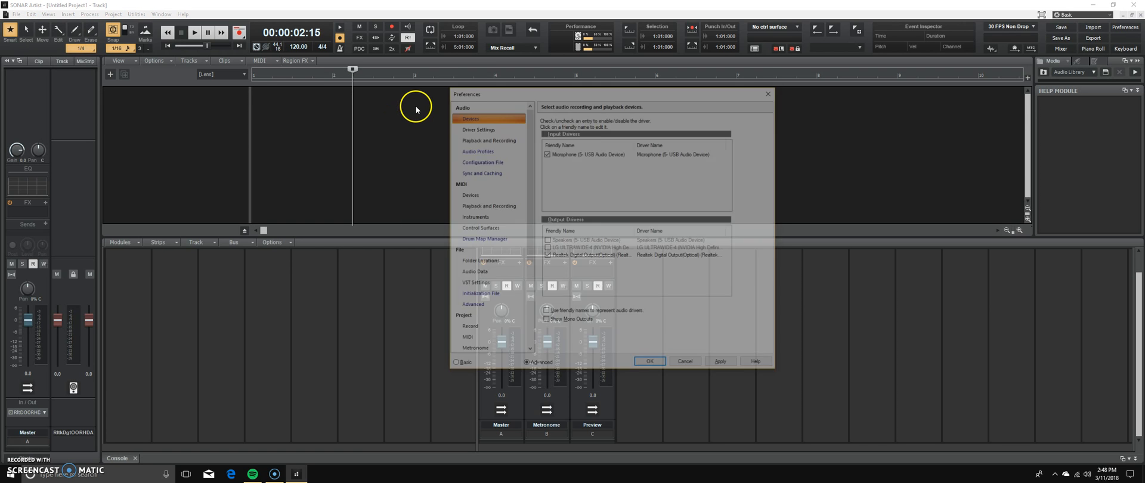
left_click_drag(562, 92, 486, 81)
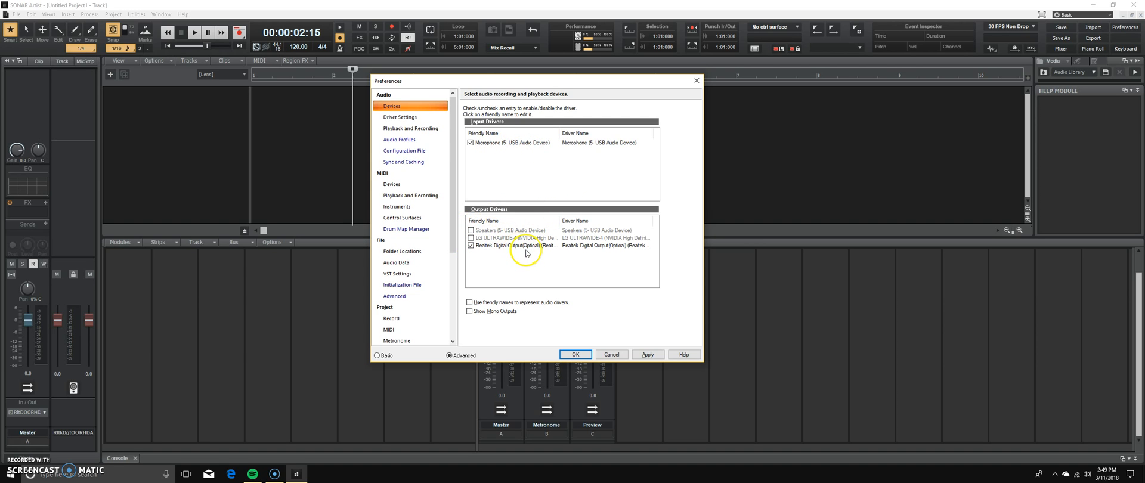
Disable and re-enable the Realtek Digital Output(Optical) output driver among the audio devices, applying each change.
left_click(471, 245)
left_click(648, 355)
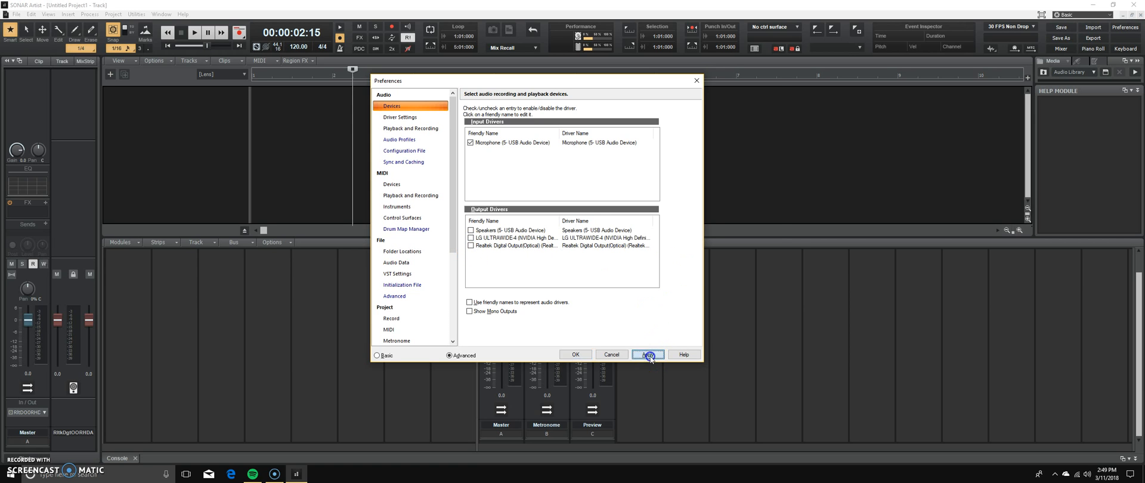
left_click(546, 241)
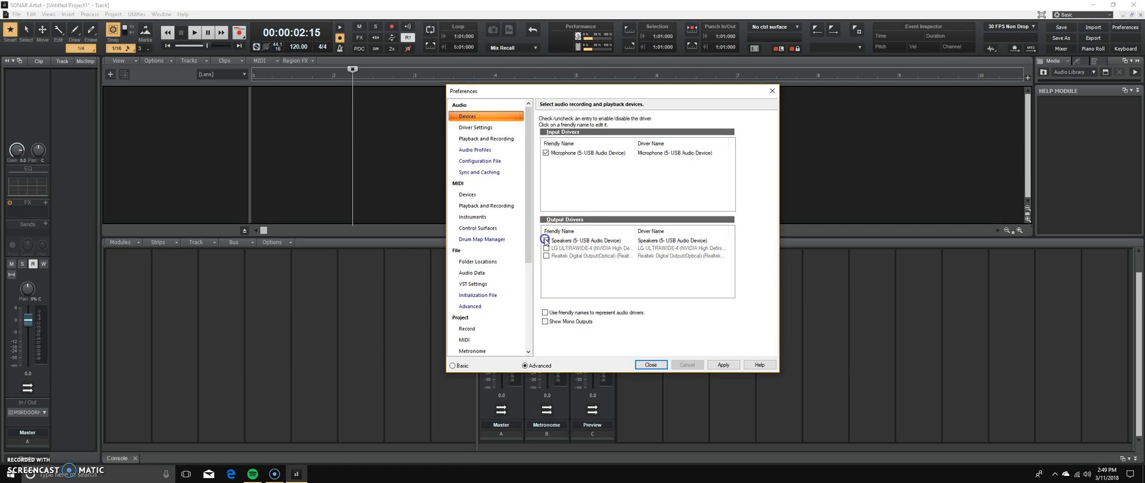
left_click(547, 248)
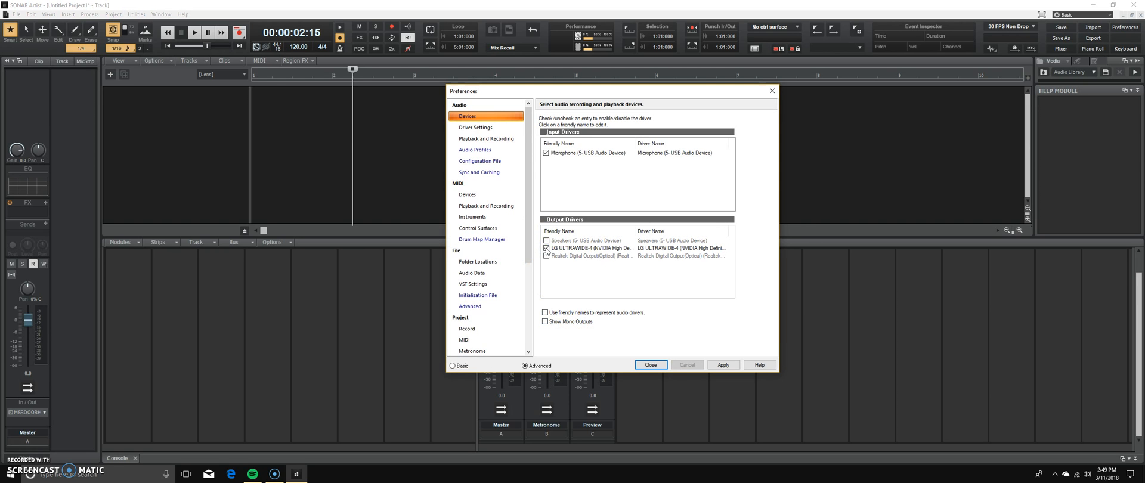
left_click(546, 256)
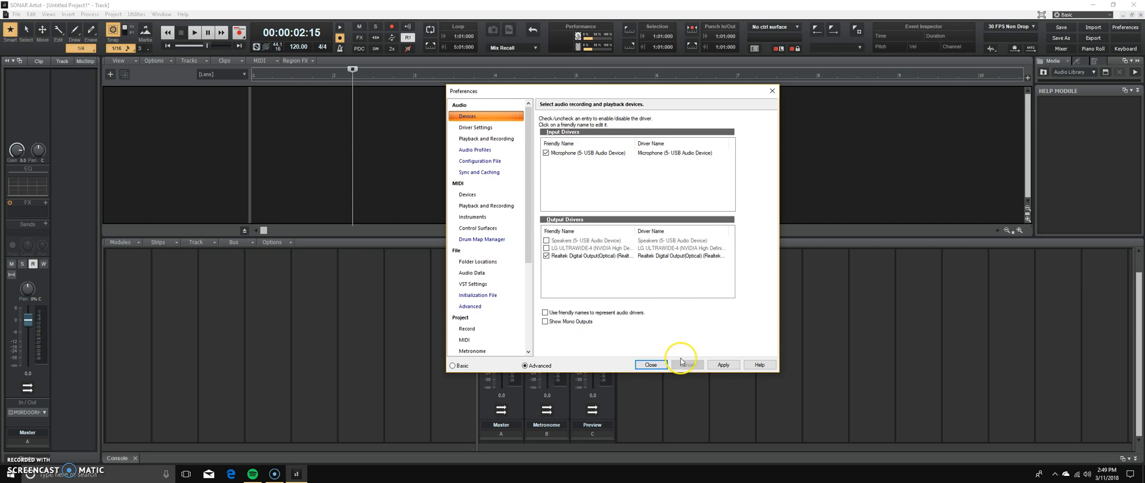
left_click(723, 364)
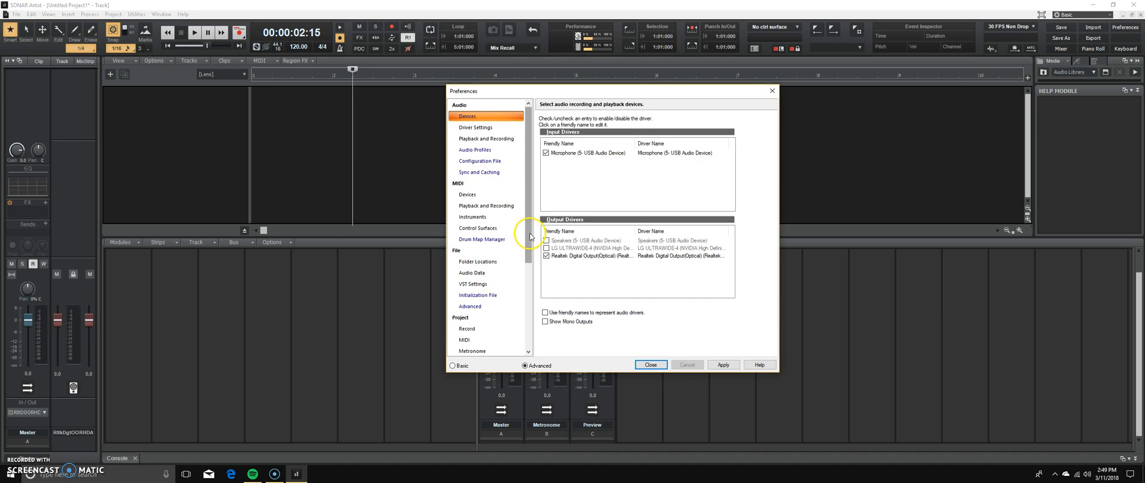
Check the MIDI input and output devices in the preferences and close the dialog.
left_click(477, 196)
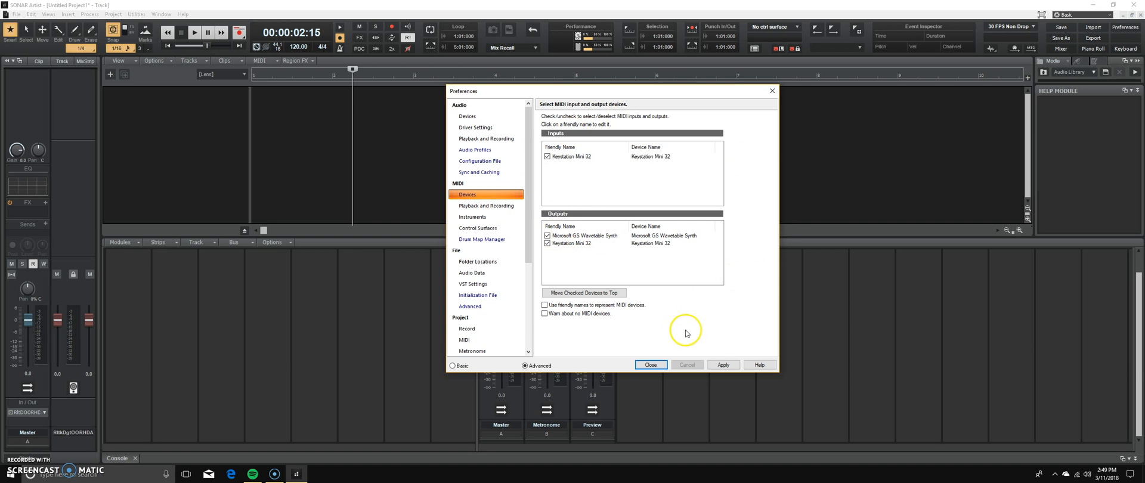
left_click(651, 365)
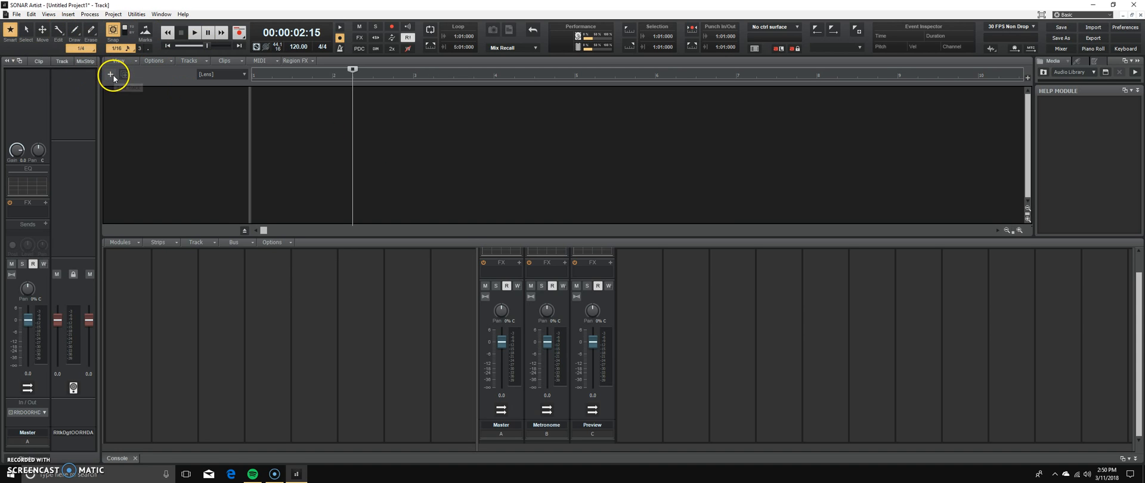
Enlarge the track pane and create one instrument track with the Default (TTS-1) instrument and Omni input.
mouse_move(113, 70)
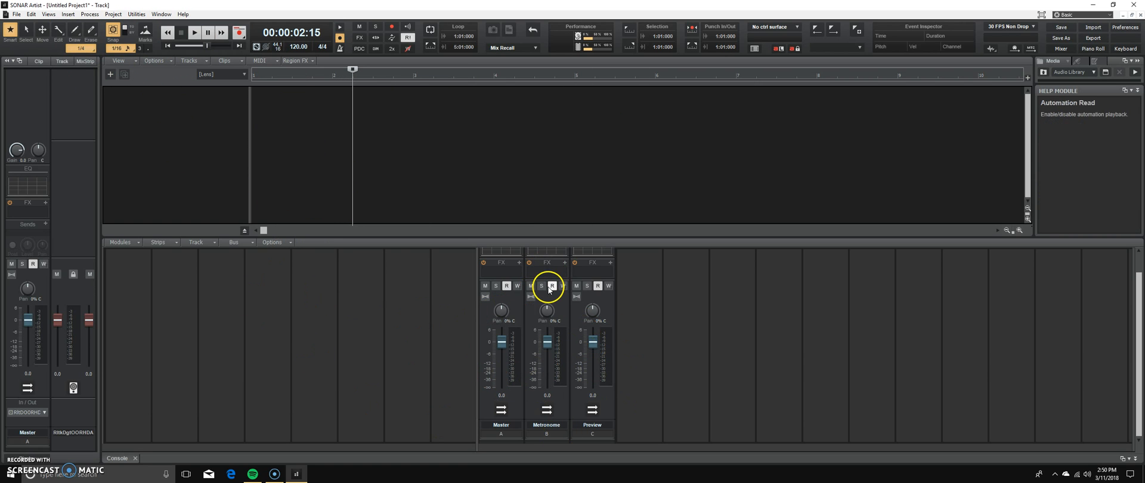
left_click_drag(599, 276, 601, 298)
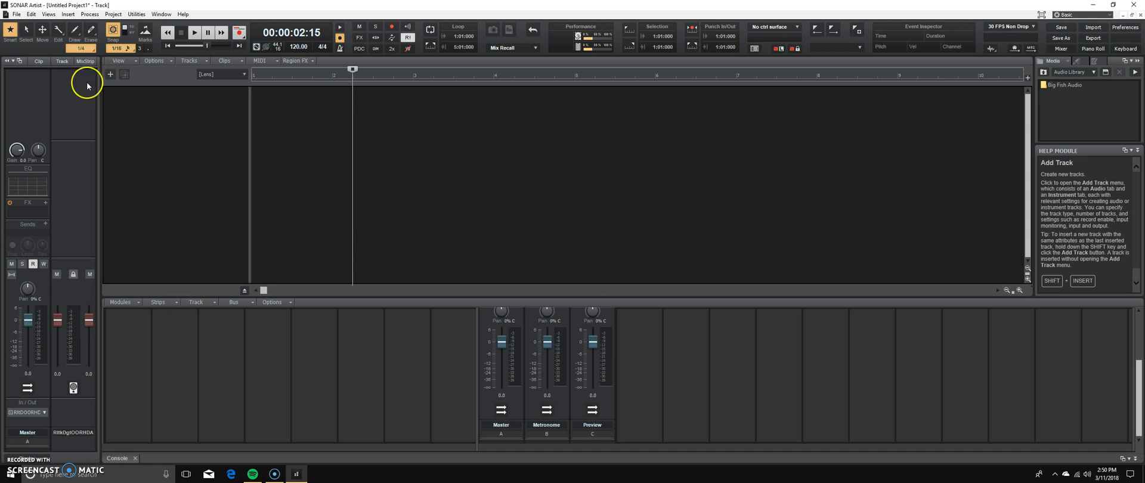
left_click(110, 77)
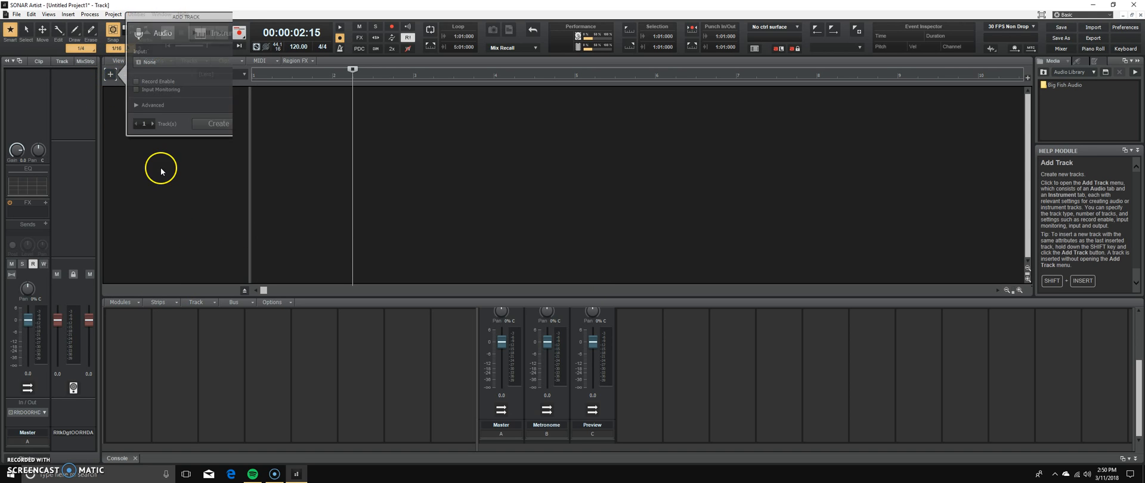
left_click(216, 40)
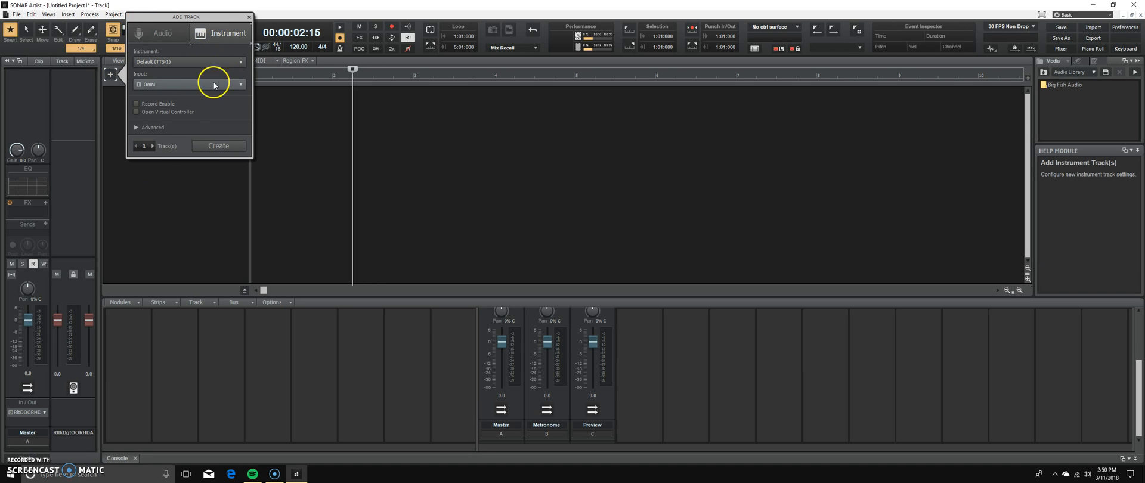
left_click(223, 61)
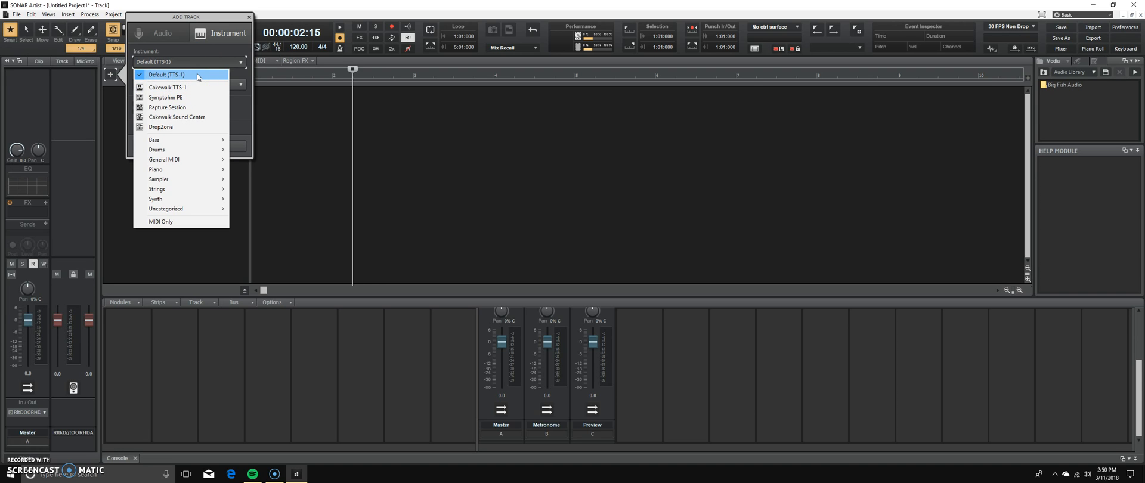
left_click(205, 70)
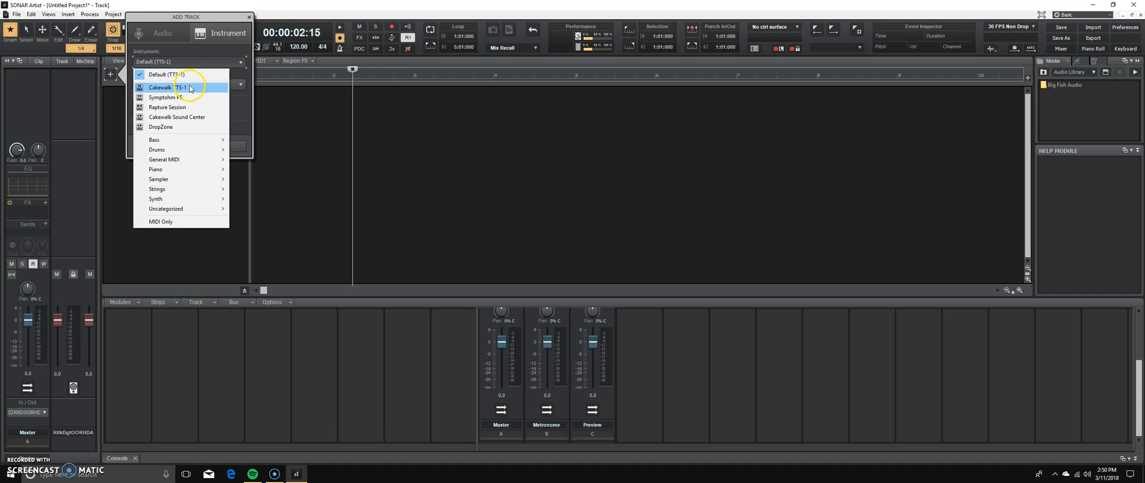
left_click(206, 46)
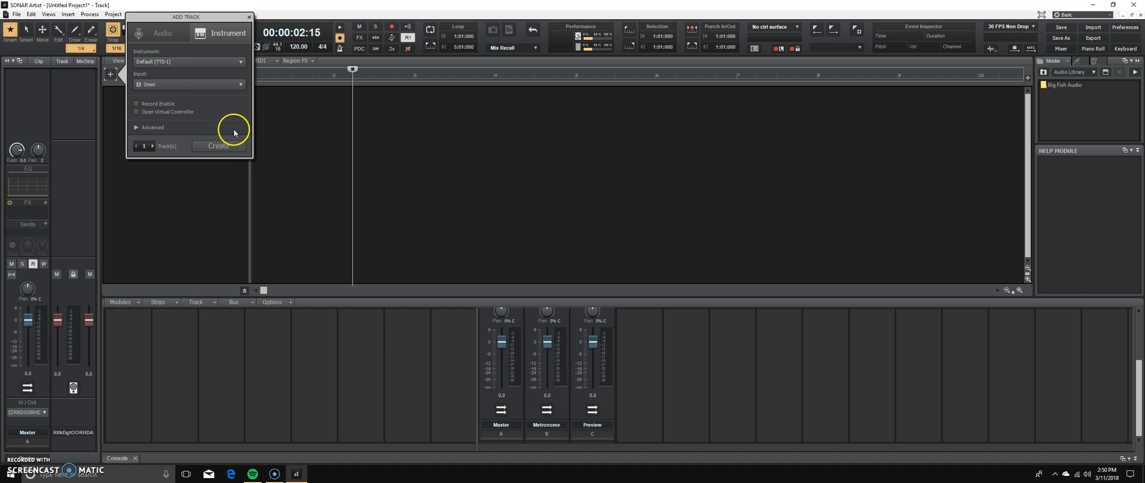
left_click(232, 147)
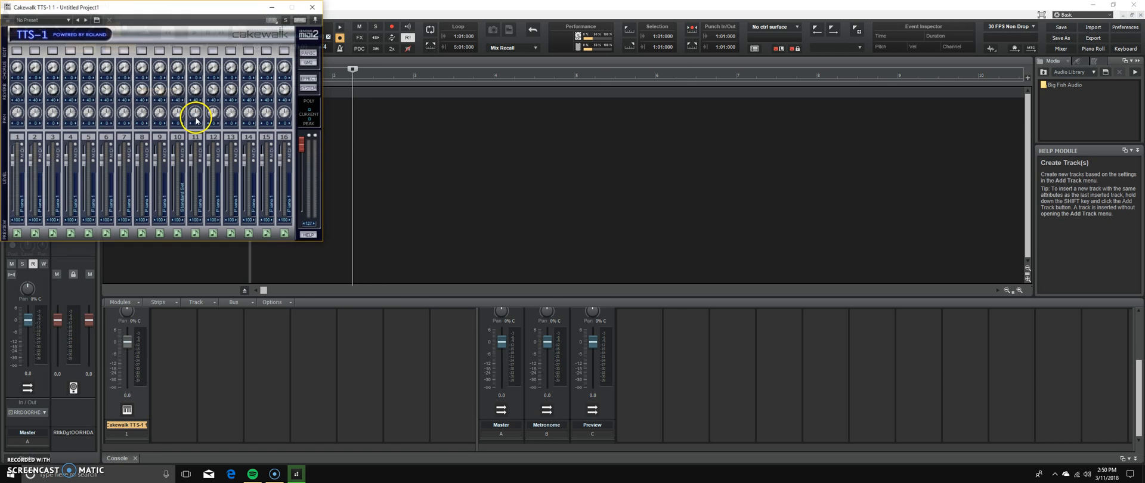
Assign the 001 Standard Set drum preset to channel 1 of the TTS-1 synth.
left_click_drag(167, 12, 411, 34)
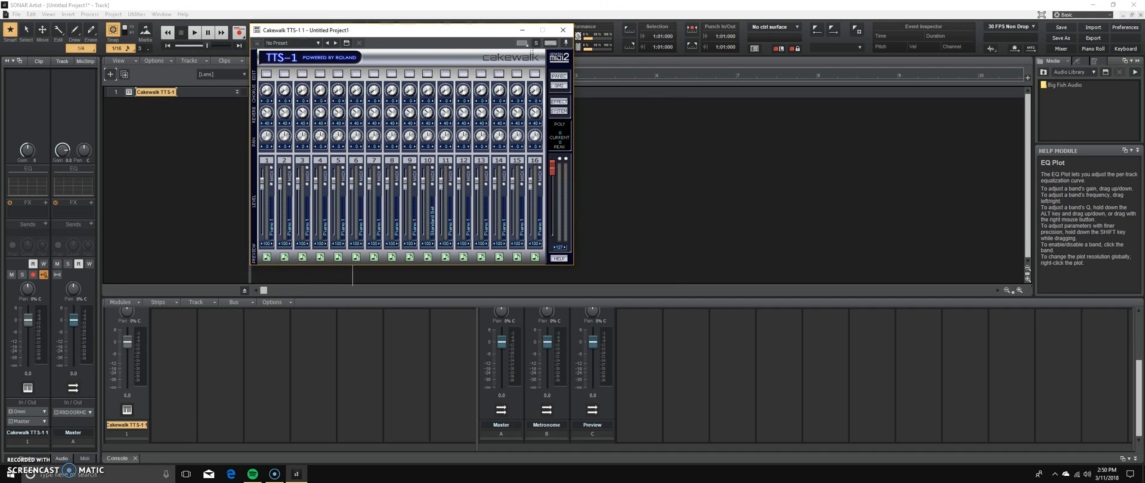
left_click(273, 228)
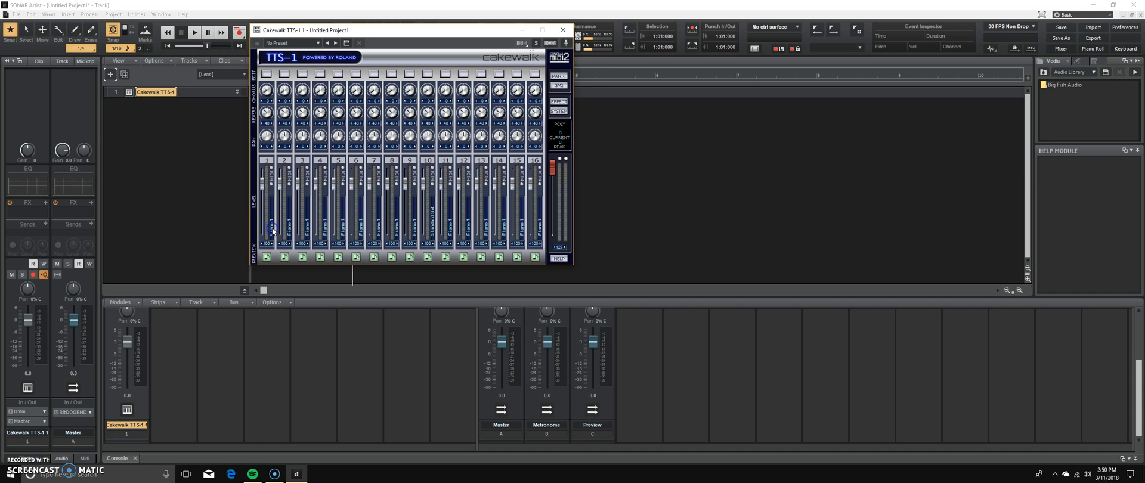
right_click(273, 230)
left_click(309, 216)
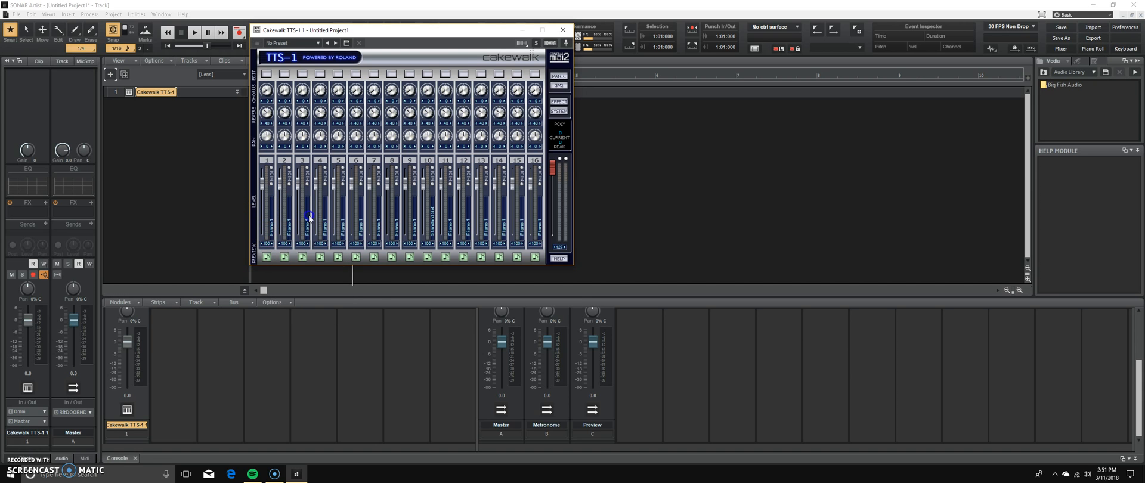
right_click(271, 229)
mouse_move(293, 235)
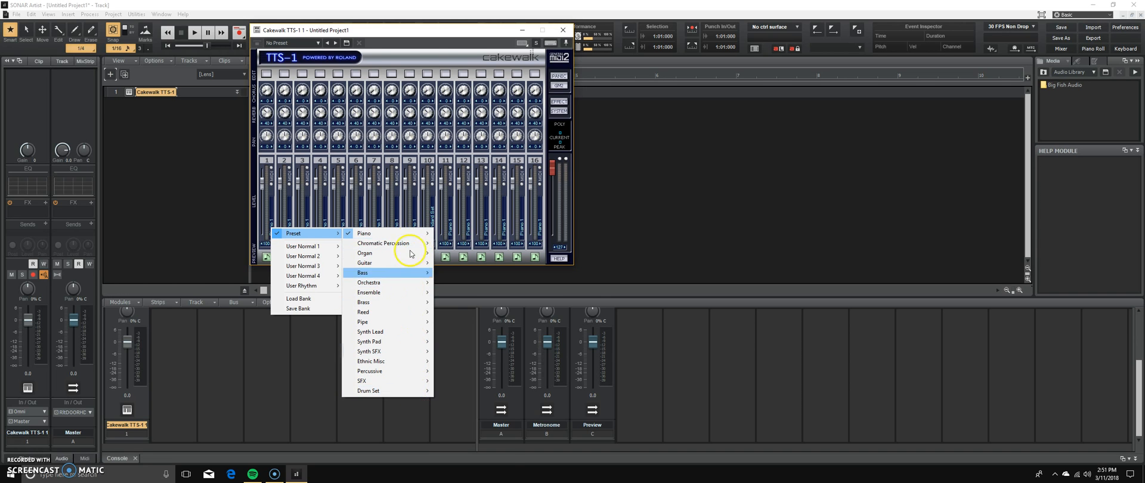
mouse_move(399, 393)
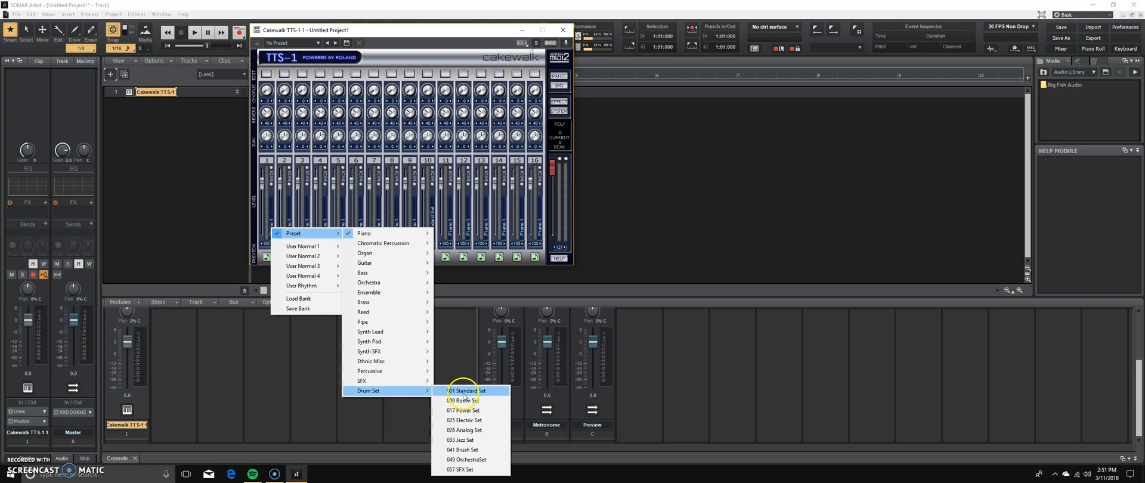
left_click(466, 391)
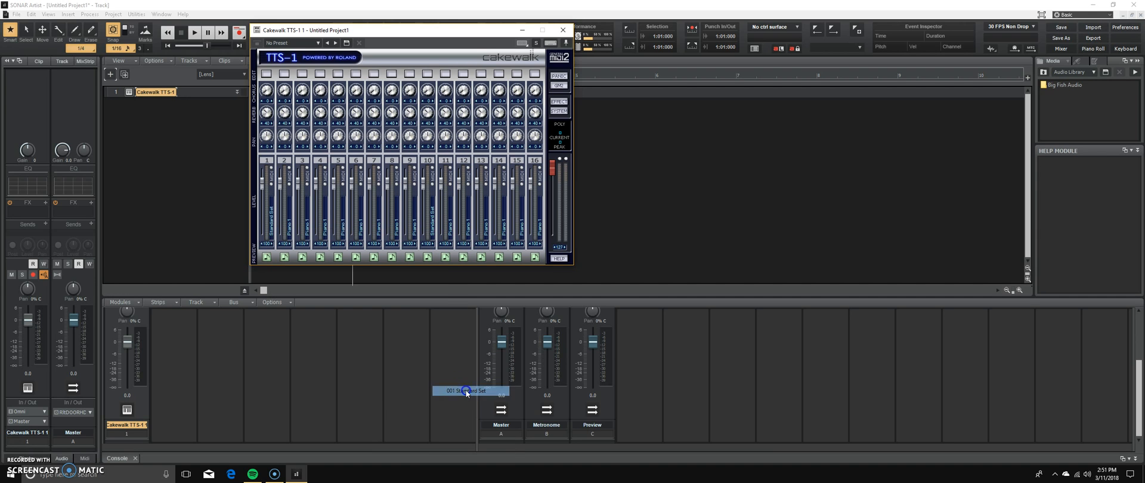
Preview the drum sound on TTS-1 channel 1 and close the synth window.
left_click(266, 257)
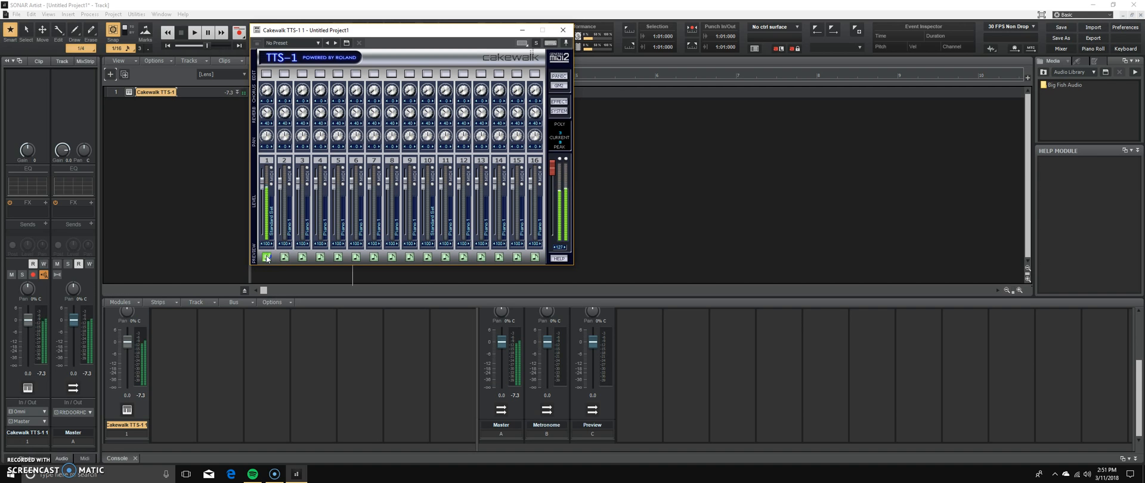
left_click(267, 257)
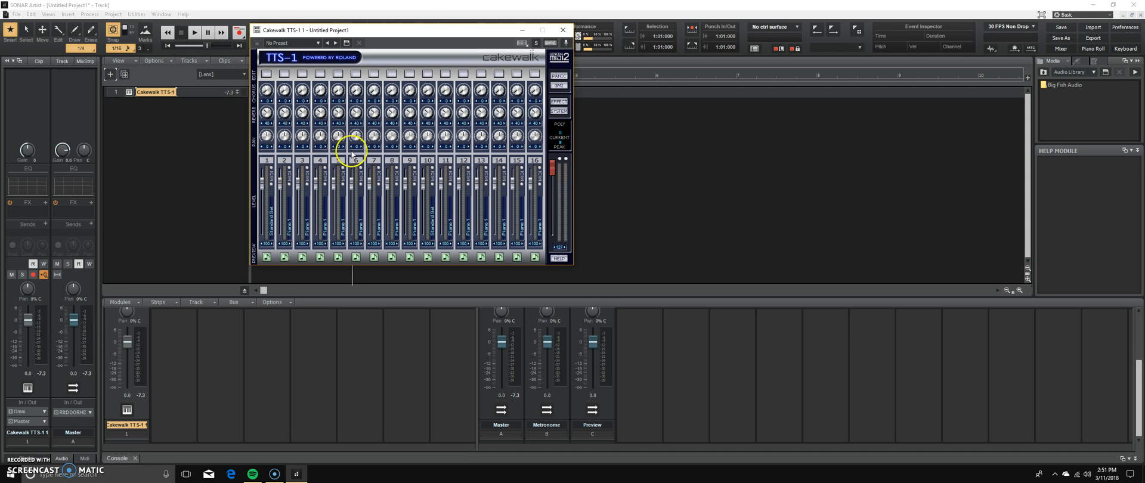
left_click_drag(388, 33, 390, 103)
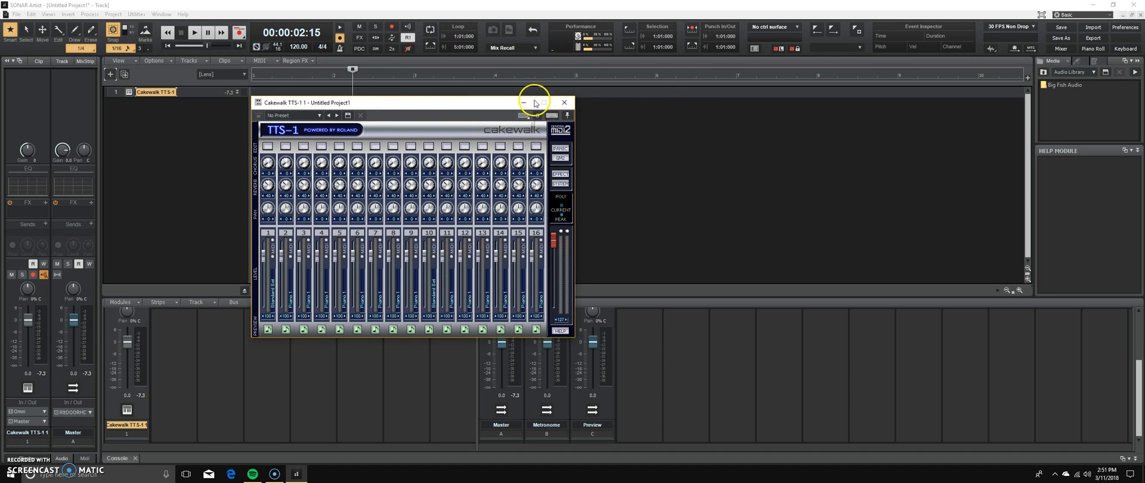
left_click(564, 102)
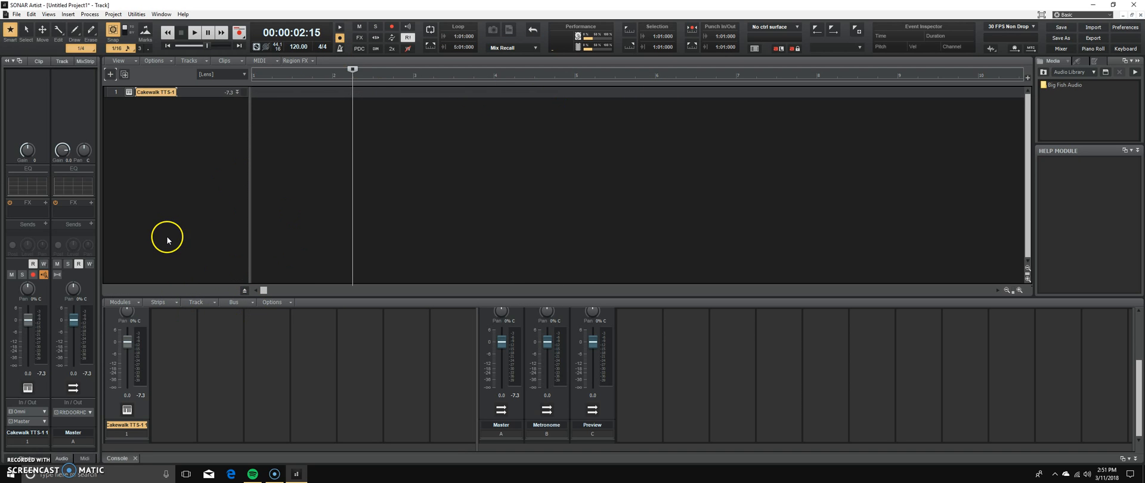
Reopen the TTS-1 synth window from its track and close it again, twice.
left_click(128, 91)
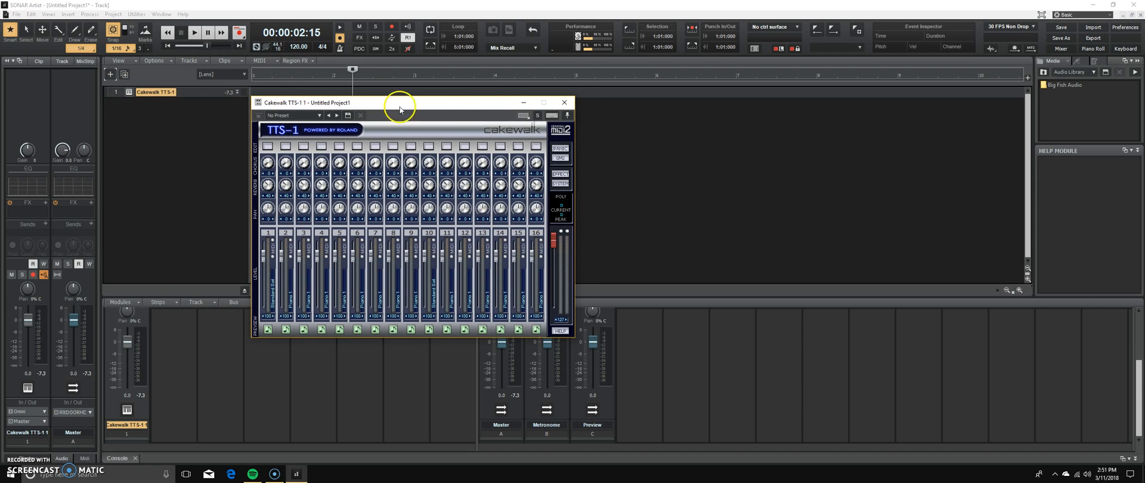
left_click(564, 102)
left_click(121, 94)
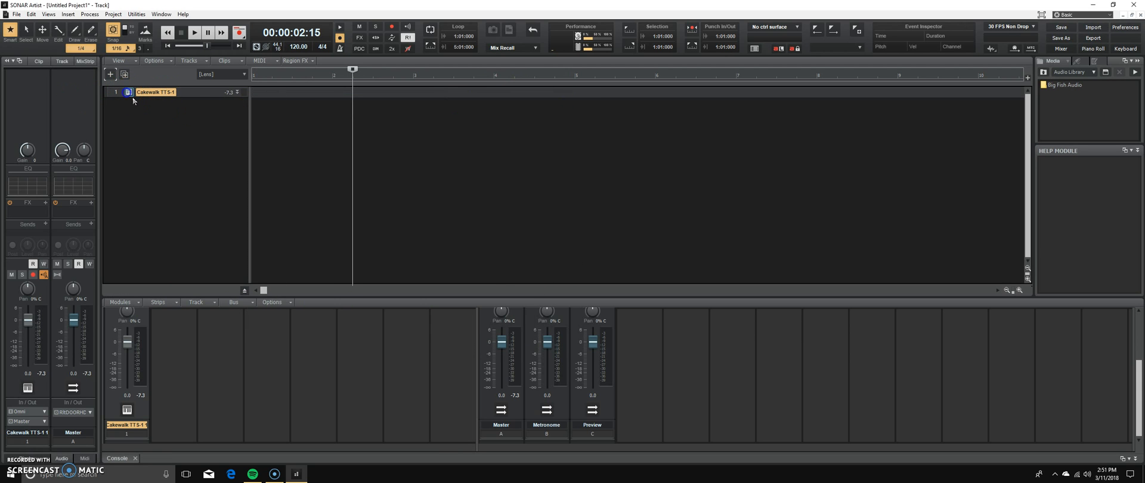
left_click(567, 102)
Open the Piano Roll view for the Cakewalk TTS-1 track.
left_click(153, 154)
left_click(142, 124)
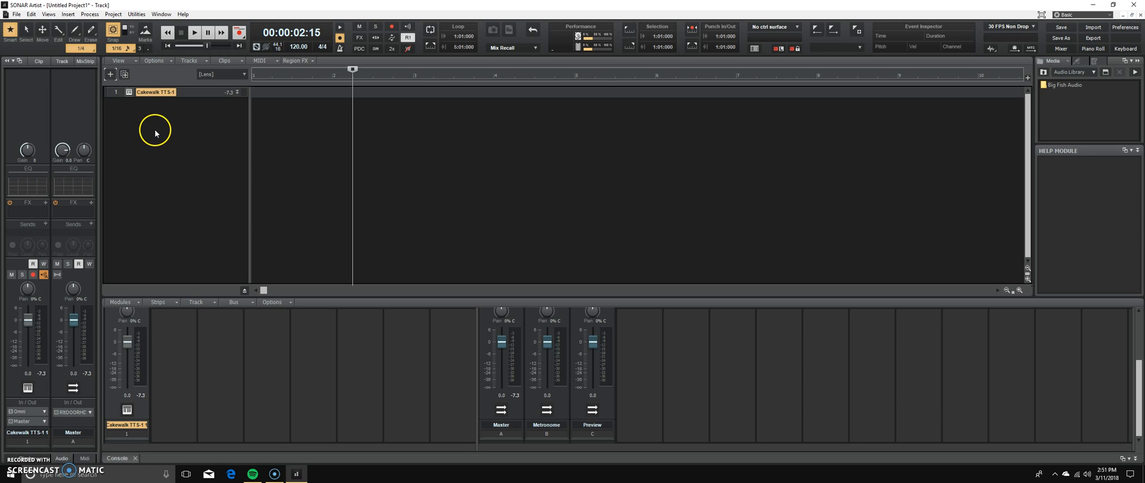
left_click(48, 15)
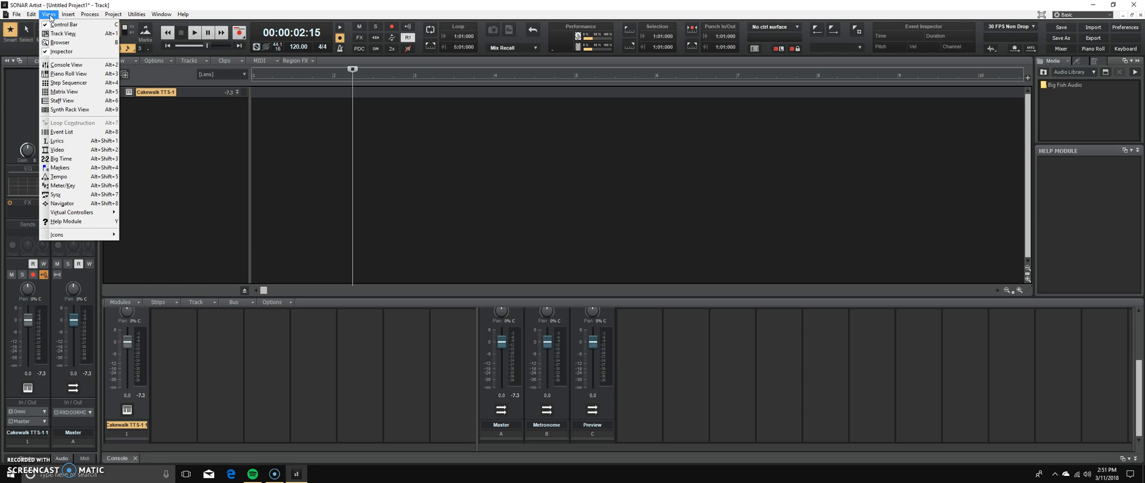
left_click(90, 74)
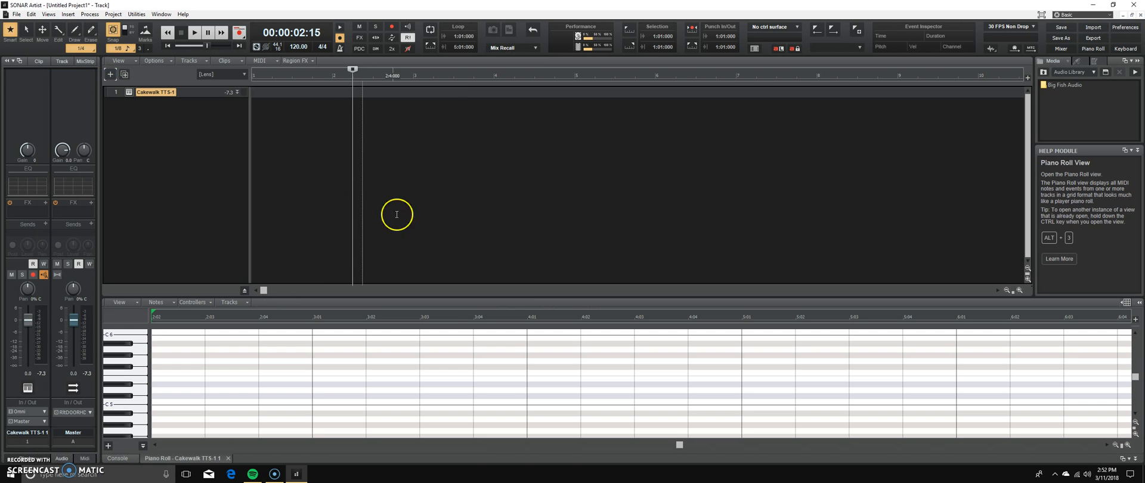
Enlarge the Piano Roll pane upward to about half the height of the workspace.
left_click_drag(331, 291, 337, 199)
left_click(56, 15)
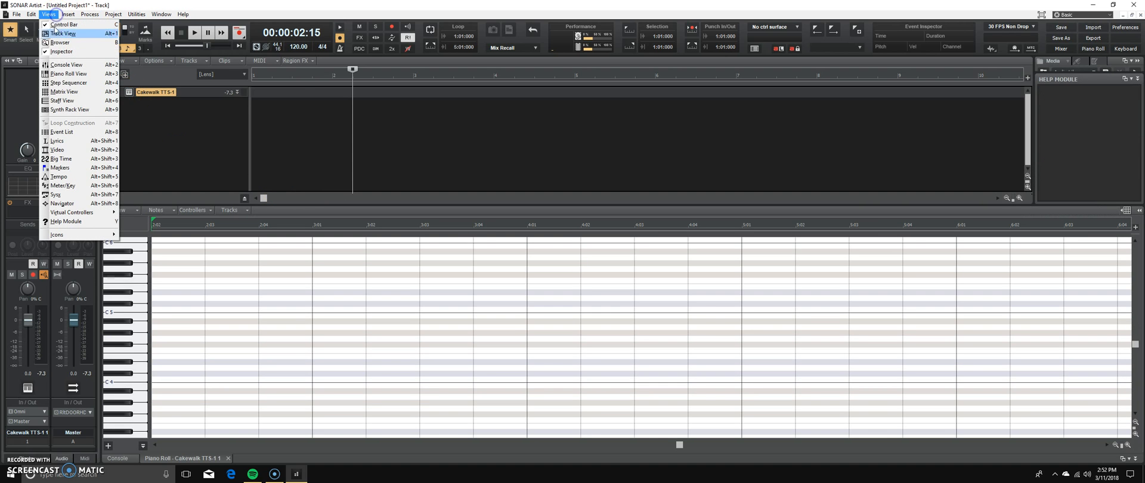
left_click(303, 6)
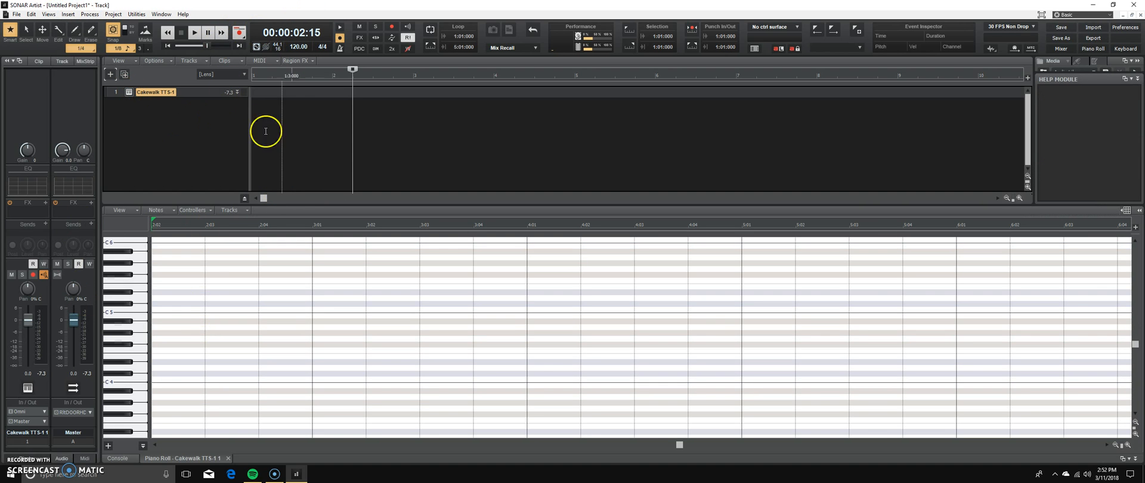
left_click(216, 225)
Audition several drum sounds on the Piano Roll keyboard between C6 and C4.
left_click(141, 327)
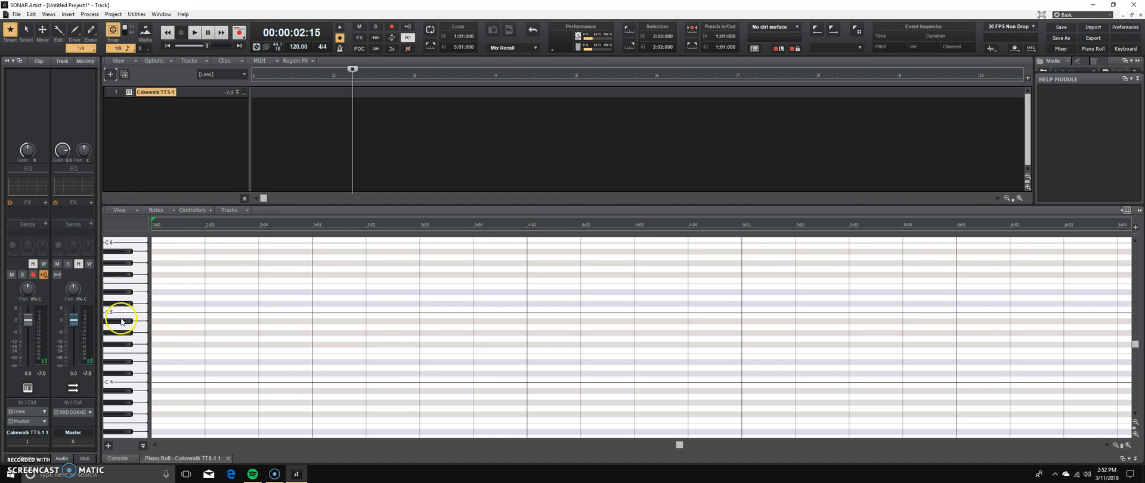
left_click(134, 254)
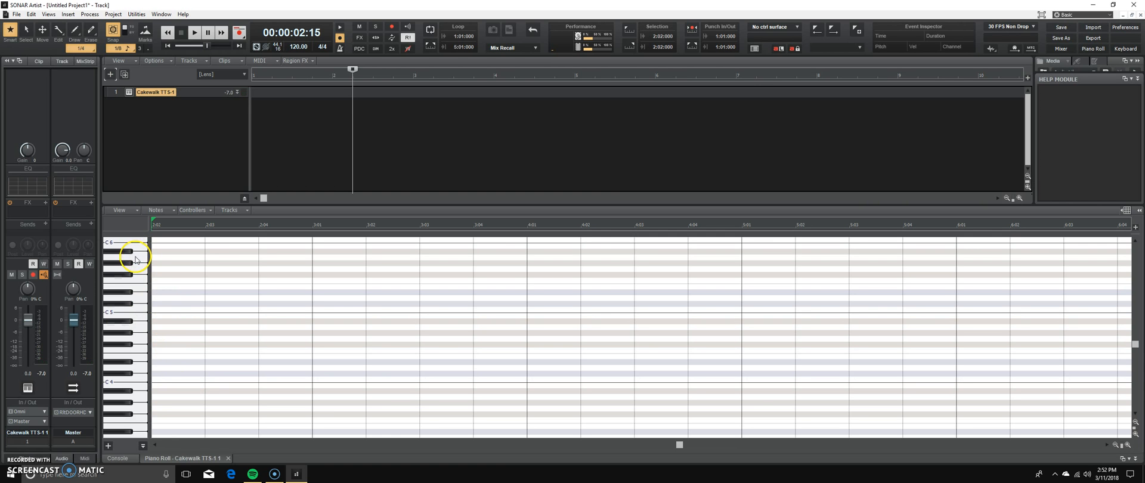
left_click(135, 355)
left_click(135, 373)
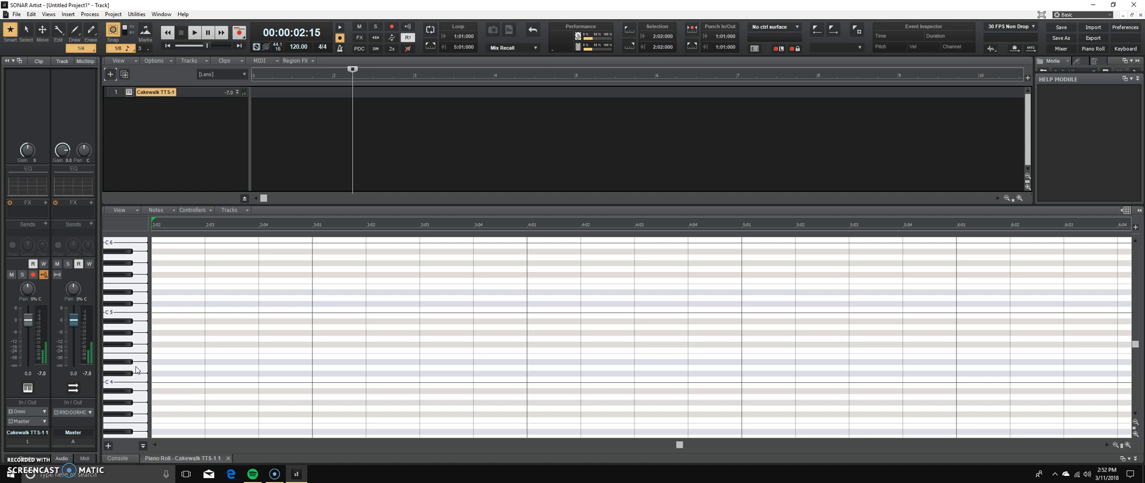
scroll(144, 332, "up", 2)
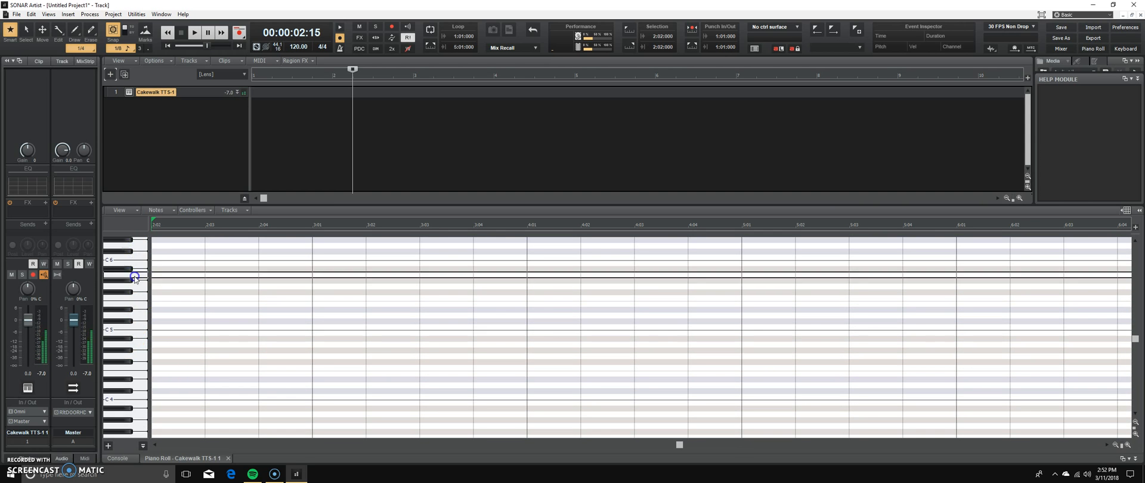
Audition the lower drum sounds on the Piano Roll keyboard, from around G3 toward C2.
scroll(137, 299, "down", 5)
left_click(124, 328)
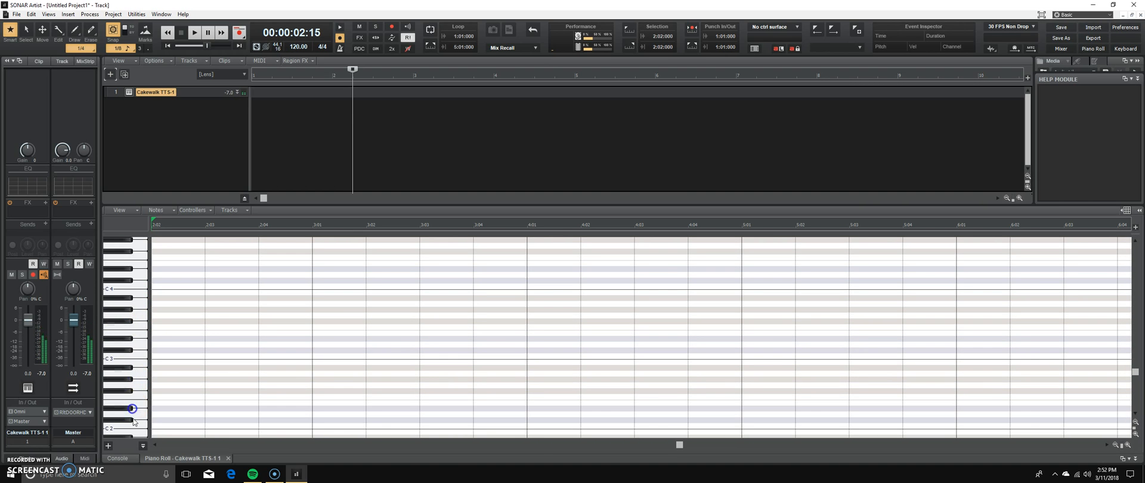
scroll(141, 335, "down", 1)
scroll(142, 335, "up", 1)
left_click(141, 338)
left_click(141, 351)
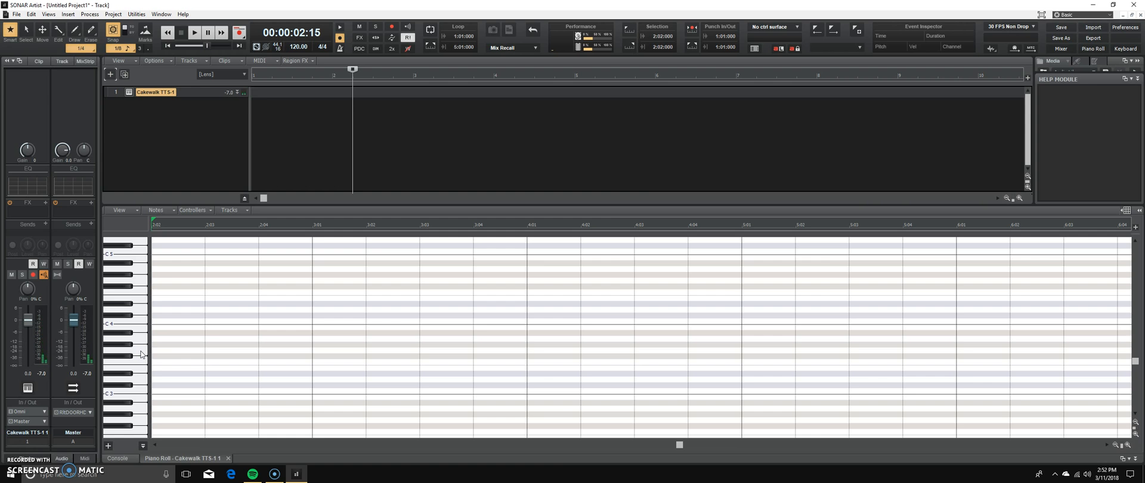
left_click(151, 351)
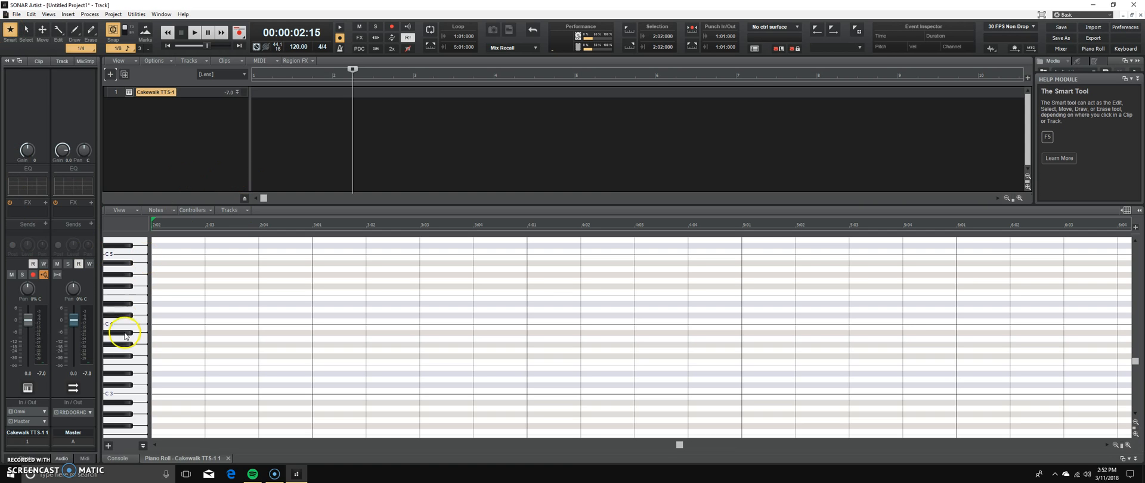
Draw a one-beat G3 hit at 2:02, a one-beat C4 hit at 2:03 and two half-beat G3 hits at 2:04.
left_click(134, 364)
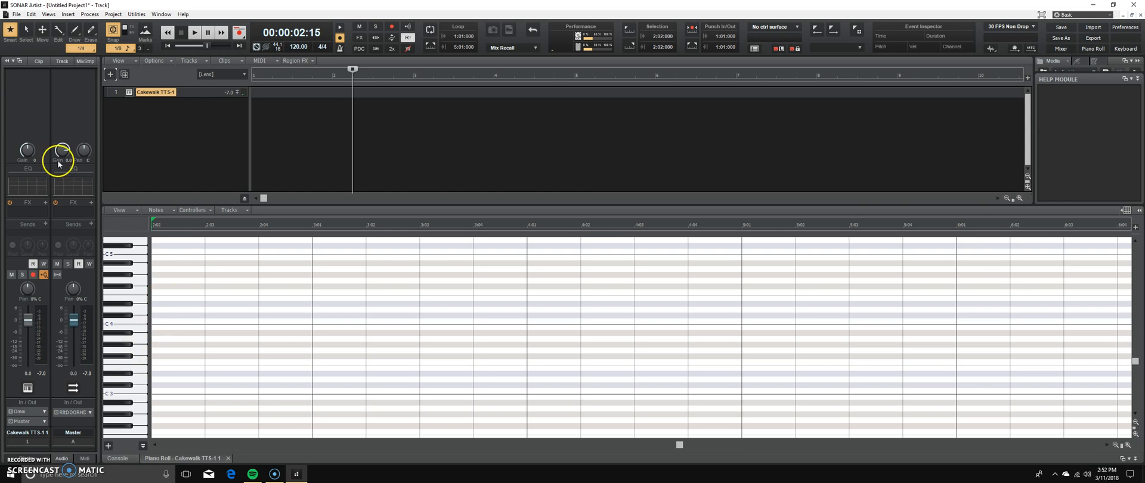
left_click(138, 339)
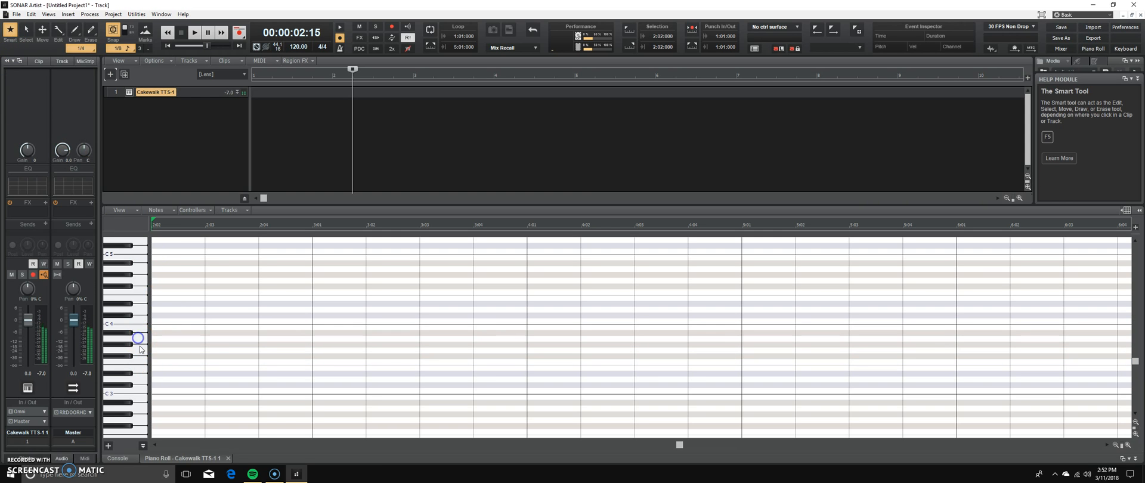
left_click(142, 351)
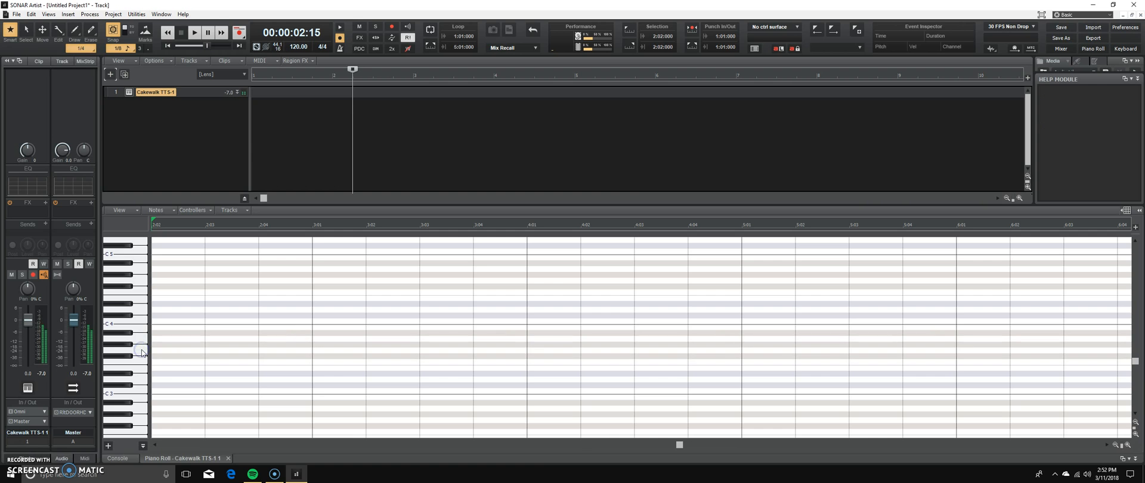
left_click_drag(153, 350, 319, 350)
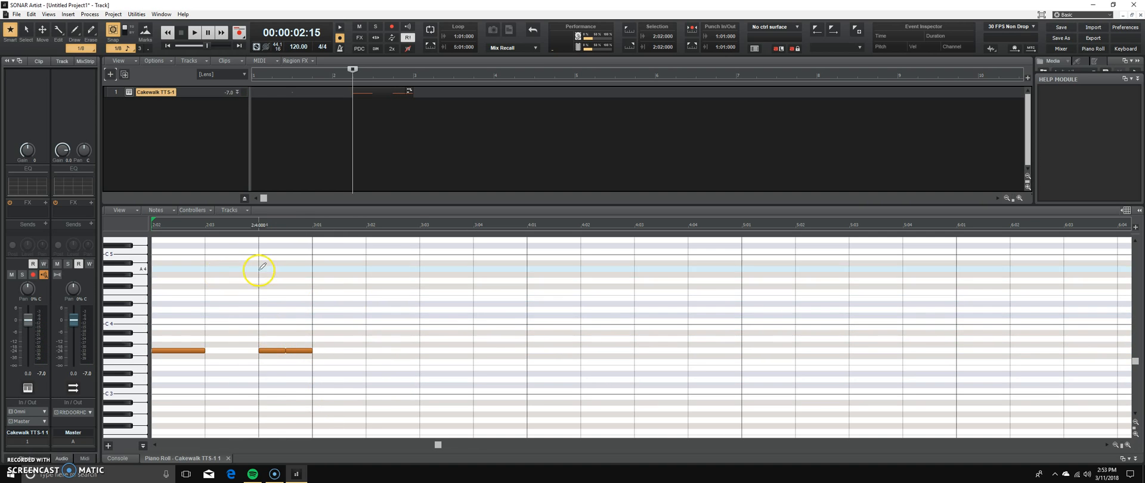
left_click(140, 321)
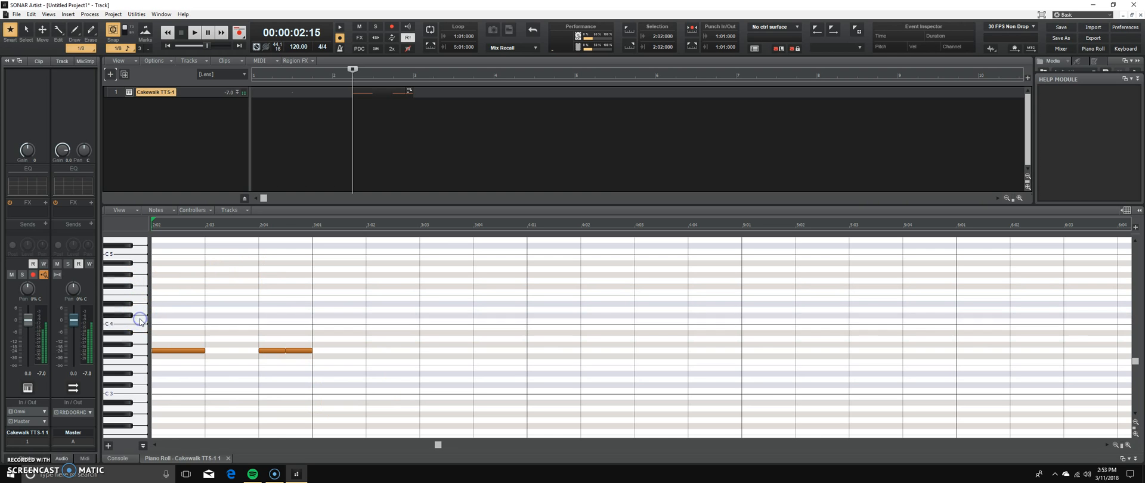
left_click_drag(205, 321, 258, 321)
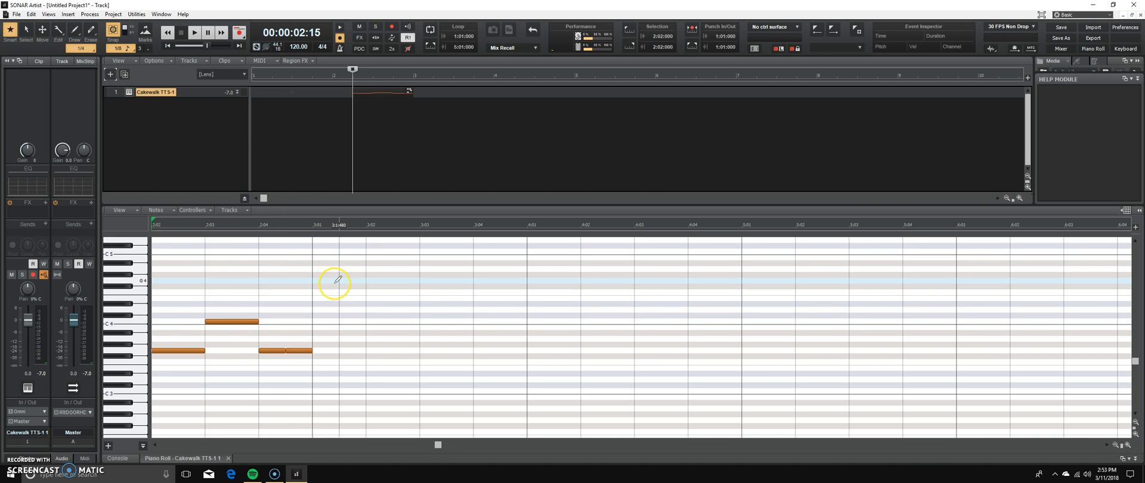
Select all four drum notes and play the pattern back.
left_click_drag(336, 284, 158, 384)
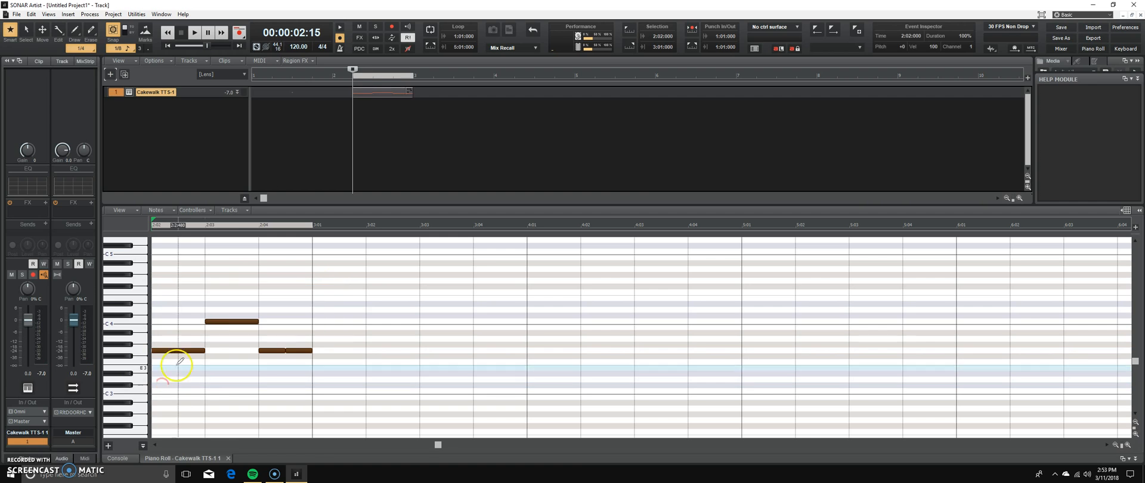
left_click(237, 321)
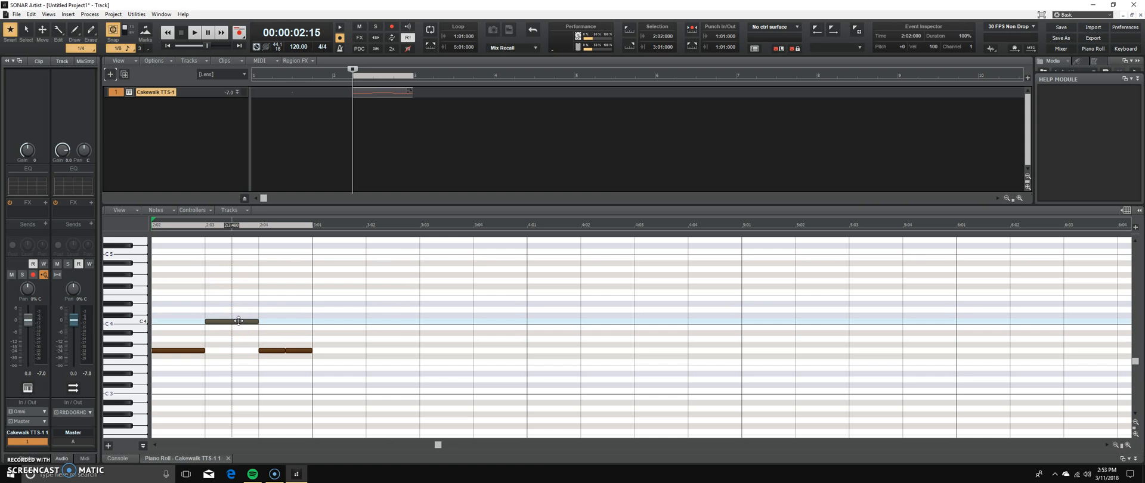
mouse_move(237, 321)
left_mouse_down()
mouse_move(286, 302)
mouse_move(256, 317)
mouse_move(239, 310)
mouse_move(239, 321)
left_mouse_up()
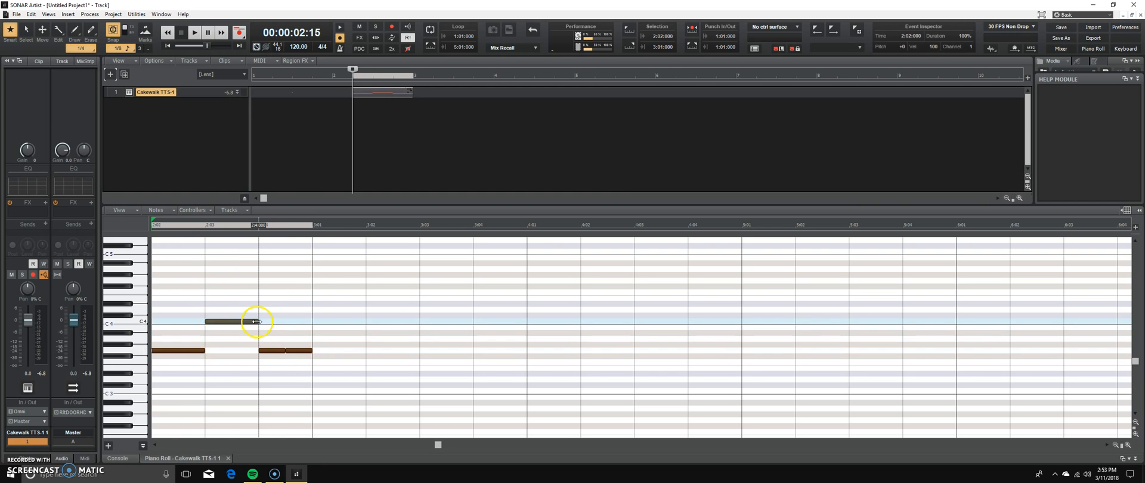
mouse_move(312, 350)
left_mouse_down()
mouse_move(263, 352)
mouse_move(330, 350)
mouse_move(189, 353)
mouse_move(310, 358)
left_mouse_up()
left_click(318, 286)
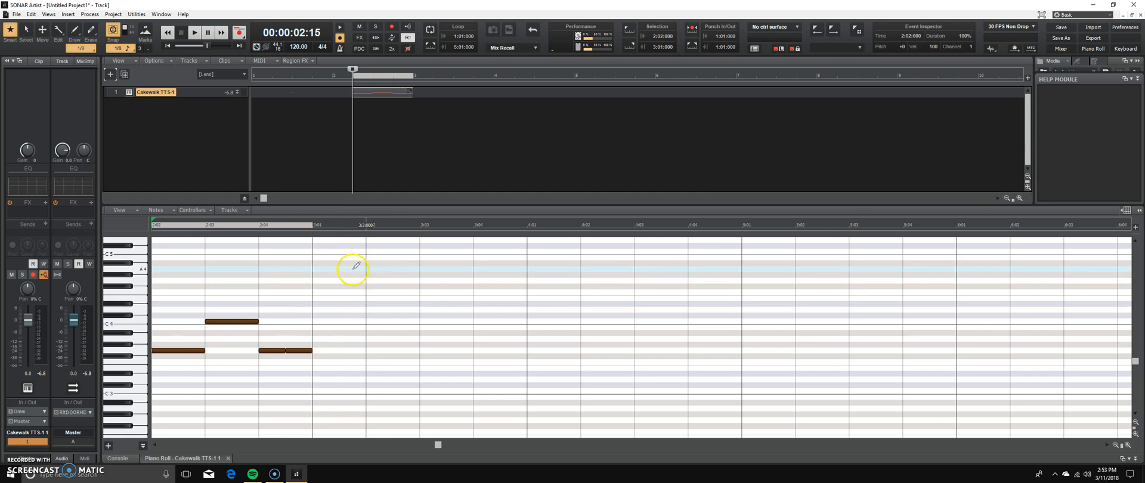
left_click(195, 34)
left_click(181, 33)
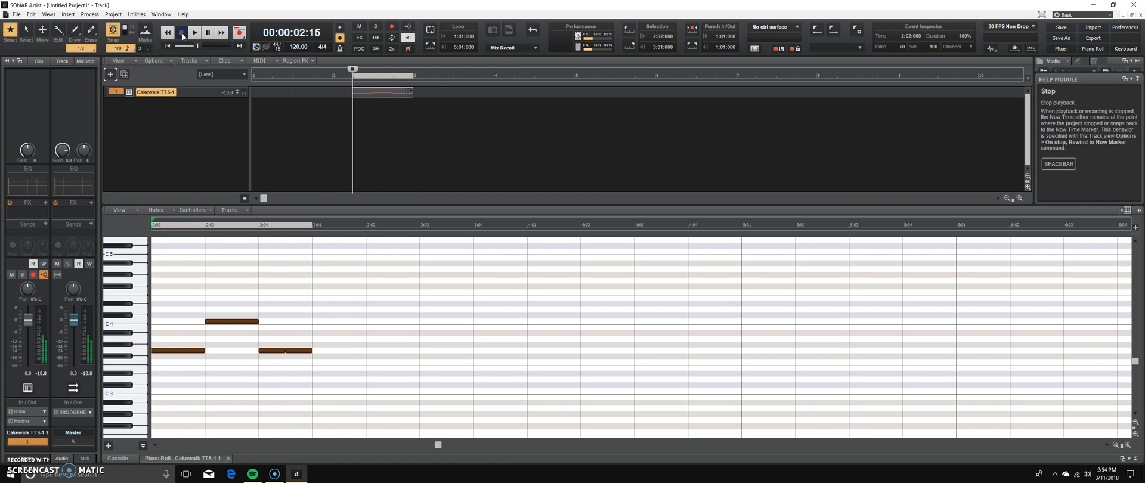
Try squeezing all four notes to end at 2:04, play them, and stretch the pattern back to 3:01.
key("ctrl+a")
left_click_drag(312, 350, 258, 350)
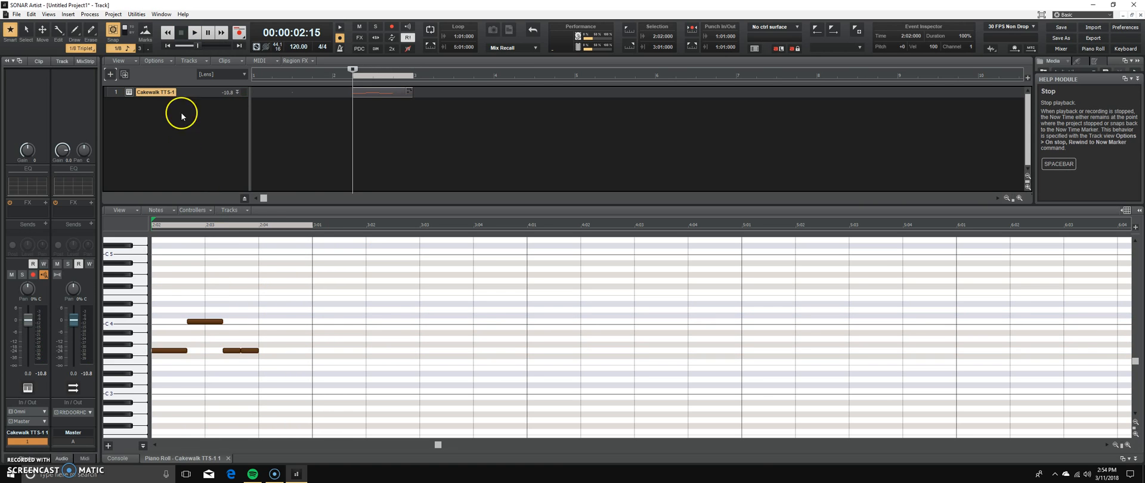
left_click(196, 34)
left_click(182, 33)
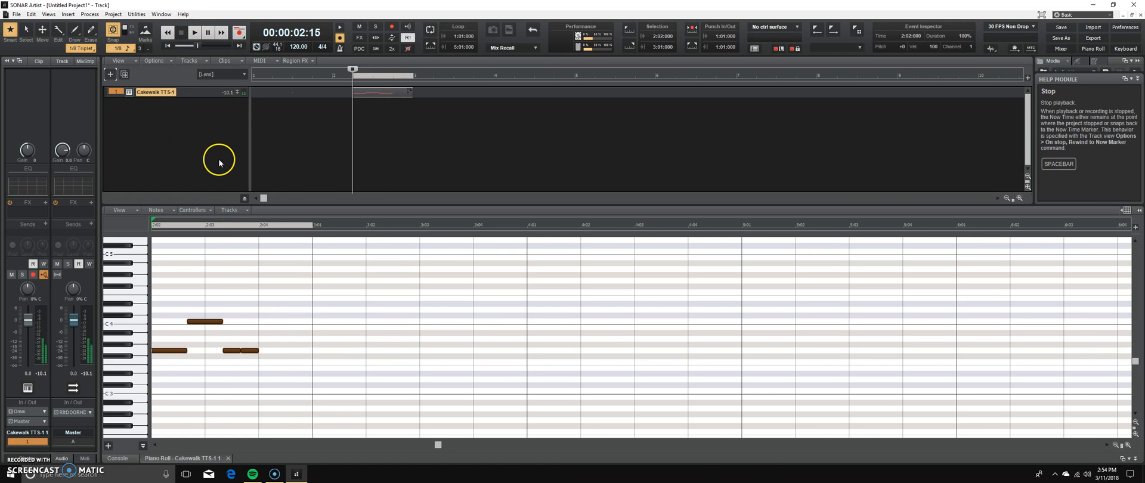
key("ctrl+a")
left_click_drag(258, 350, 312, 350)
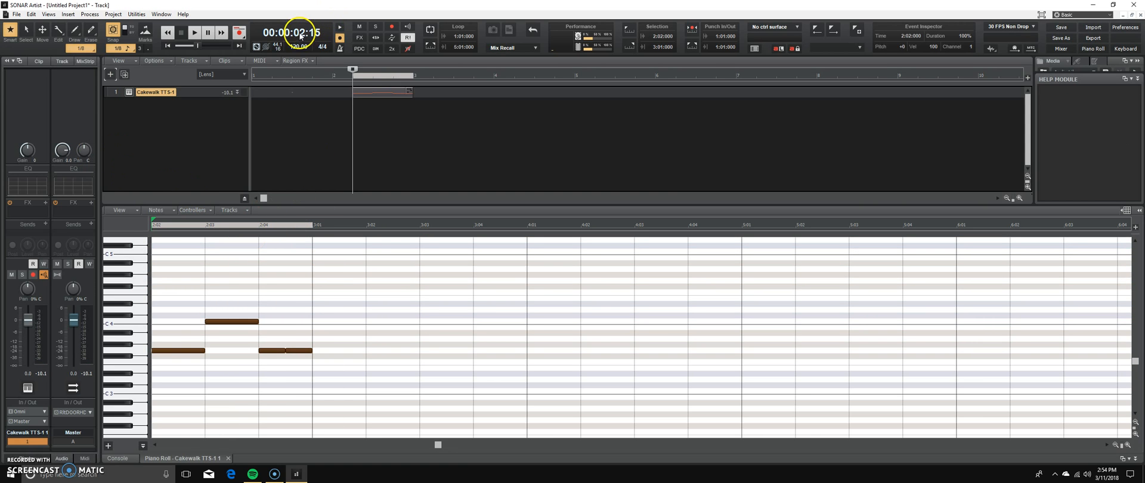
Open the project tempo value for editing and leave it.
left_click(307, 47)
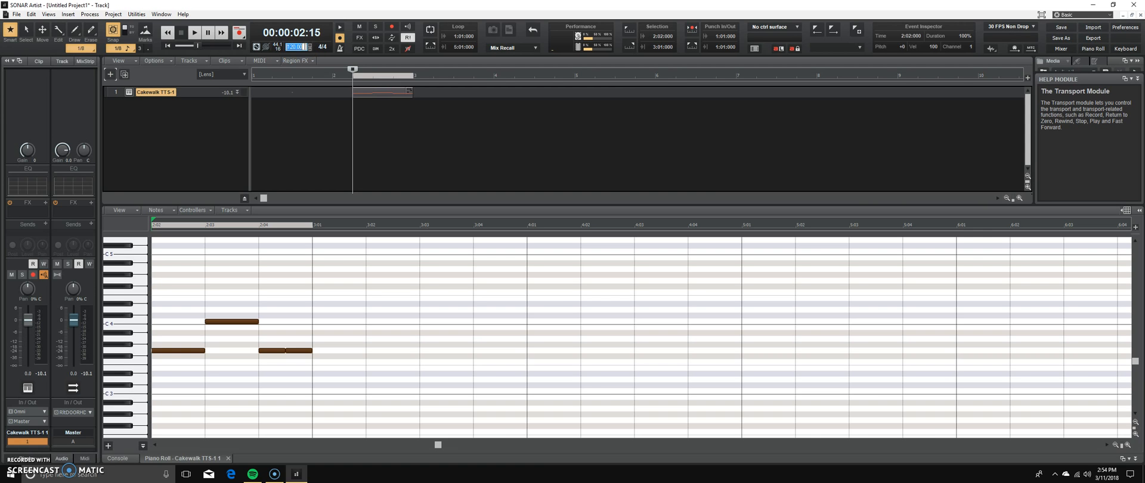
left_click(309, 53)
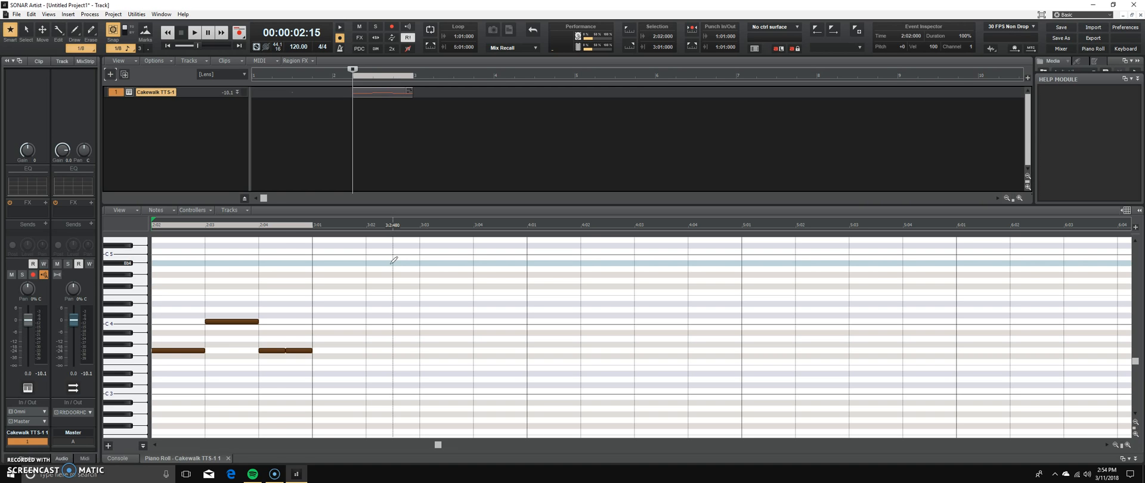
Delete the two half-beat G3 notes at 2:04 and undo the deletion.
left_click(319, 312)
left_click_drag(349, 291, 266, 366)
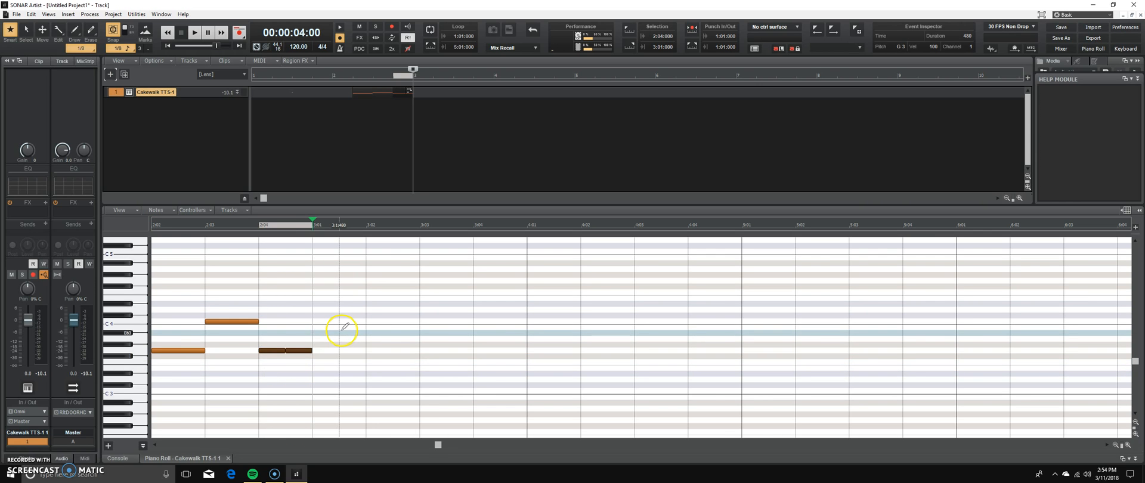
key("Delete")
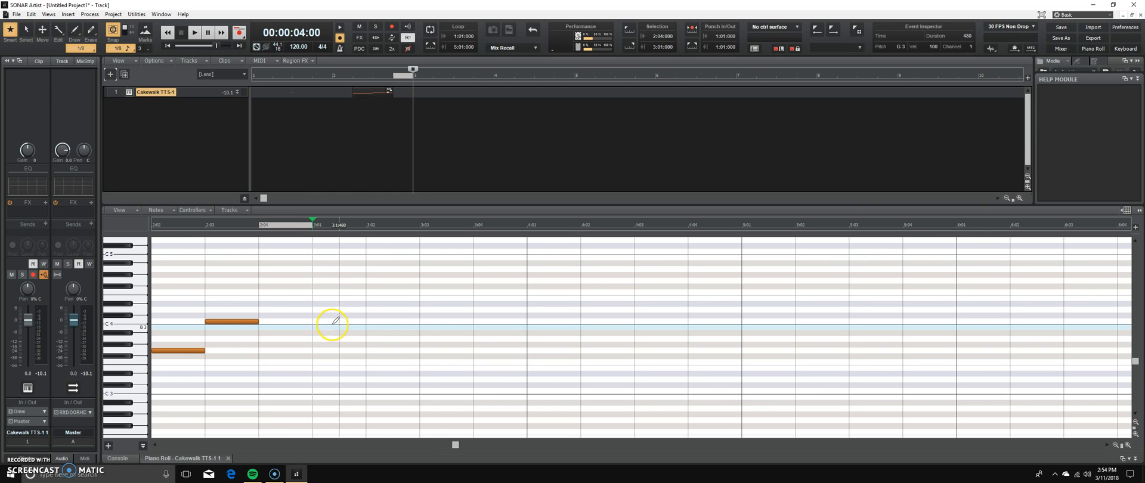
left_click(31, 14)
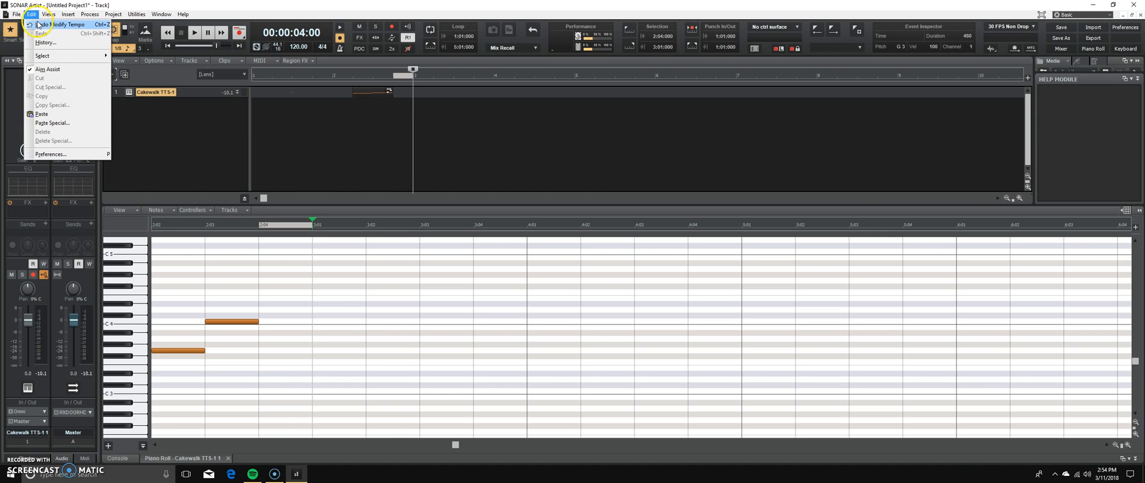
left_click(59, 24)
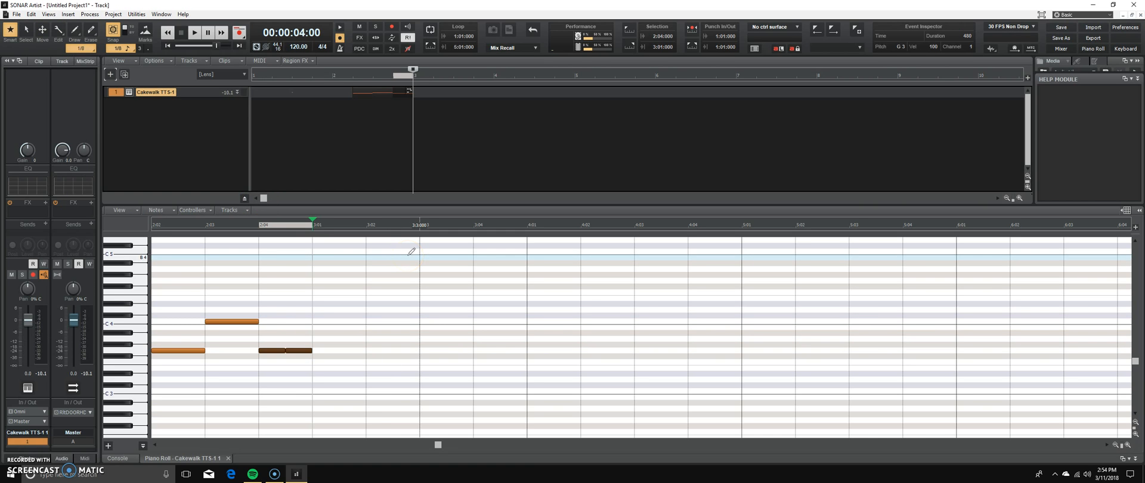
Duplicate the drum clip so that two copies sit back to back on the TTS-1 track, starting in measure 1.
left_click_drag(404, 93, 360, 91)
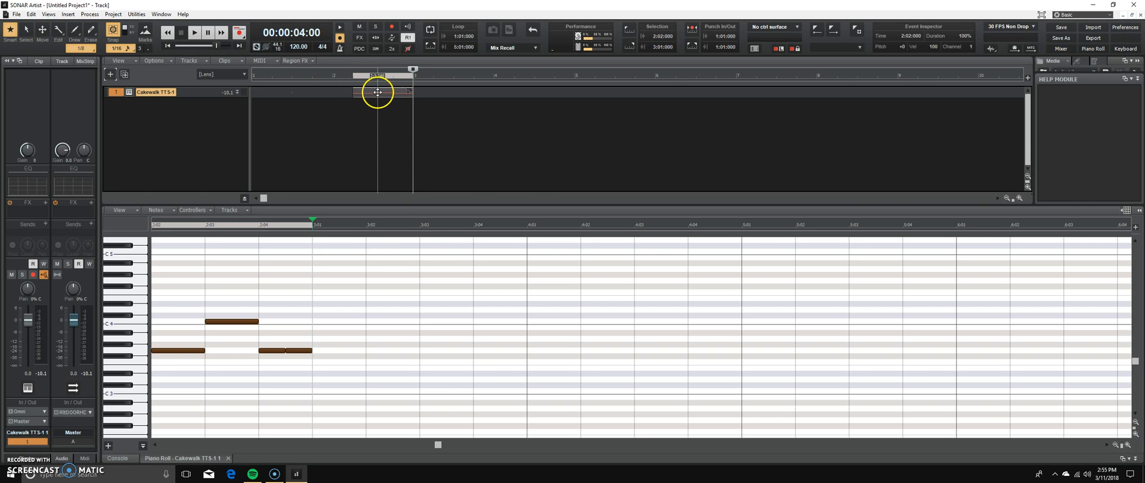
mouse_move(352, 93)
left_mouse_down()
mouse_move(331, 92)
mouse_move(433, 92)
mouse_move(408, 81)
mouse_move(408, 92)
mouse_move(372, 89)
mouse_move(388, 82)
mouse_move(344, 91)
left_mouse_up()
right_click(344, 91)
left_click(478, 92)
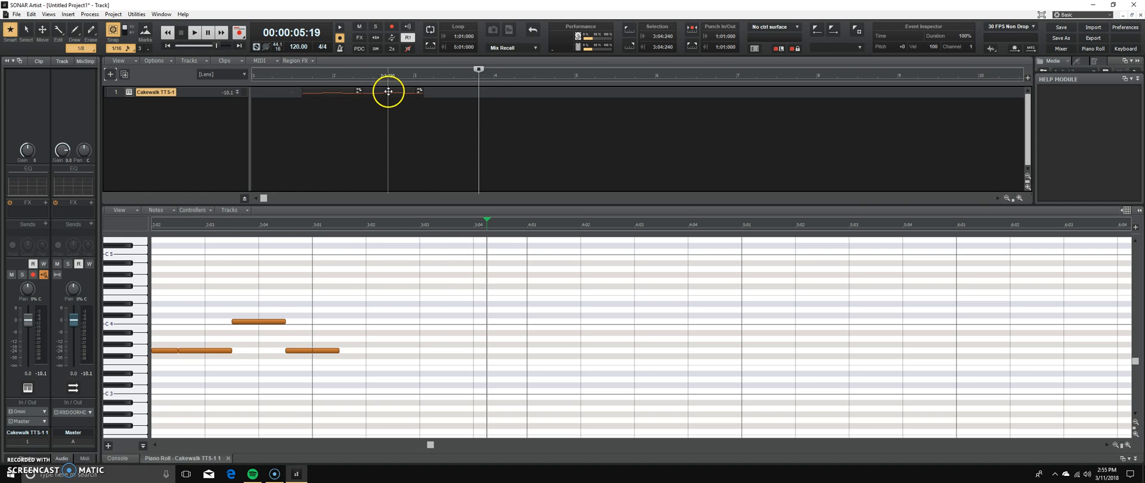
Bounce the two adjacent drum clips into a single clip and clear the selection.
left_click(387, 91)
left_click(341, 91, "ctrl")
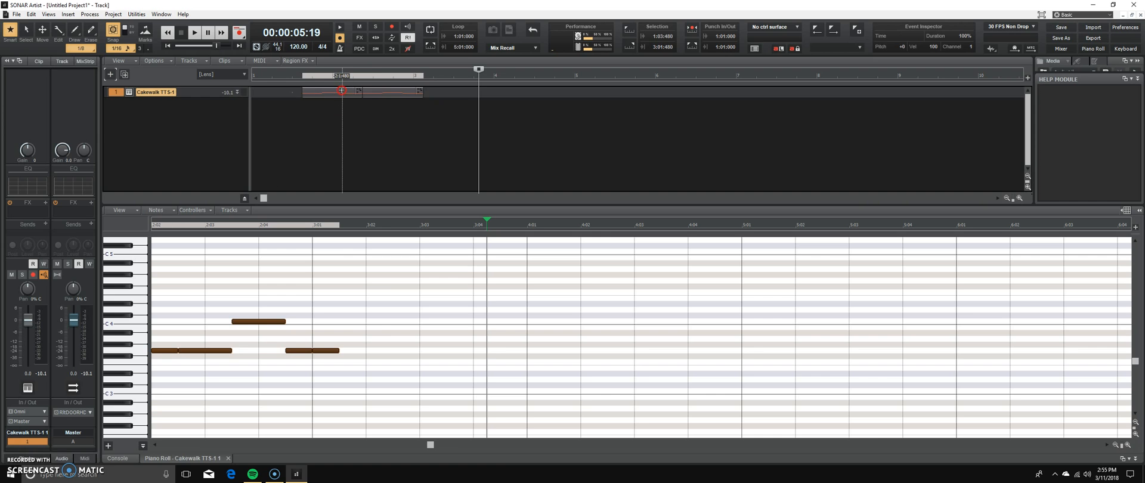
right_click(342, 92)
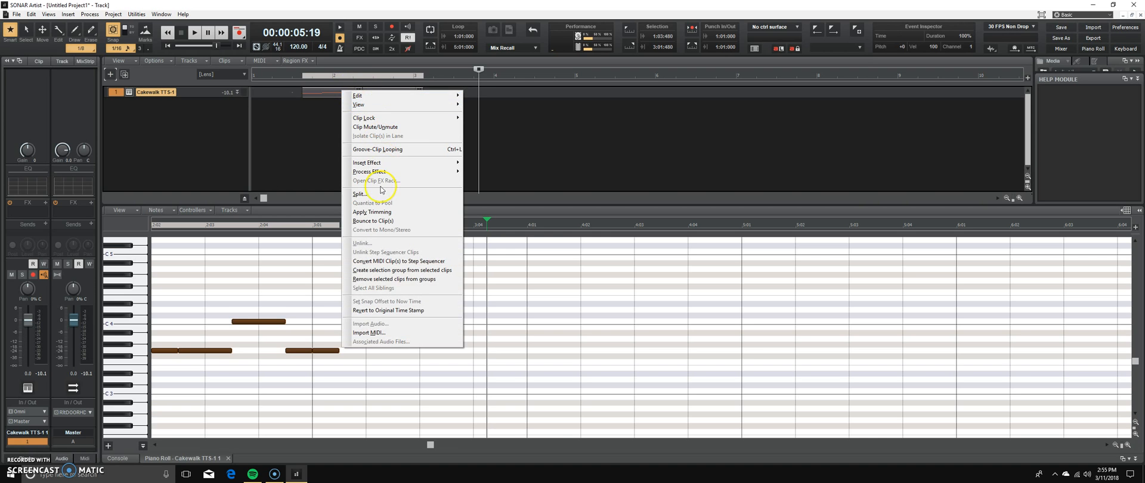
left_click(373, 221)
left_click(415, 94)
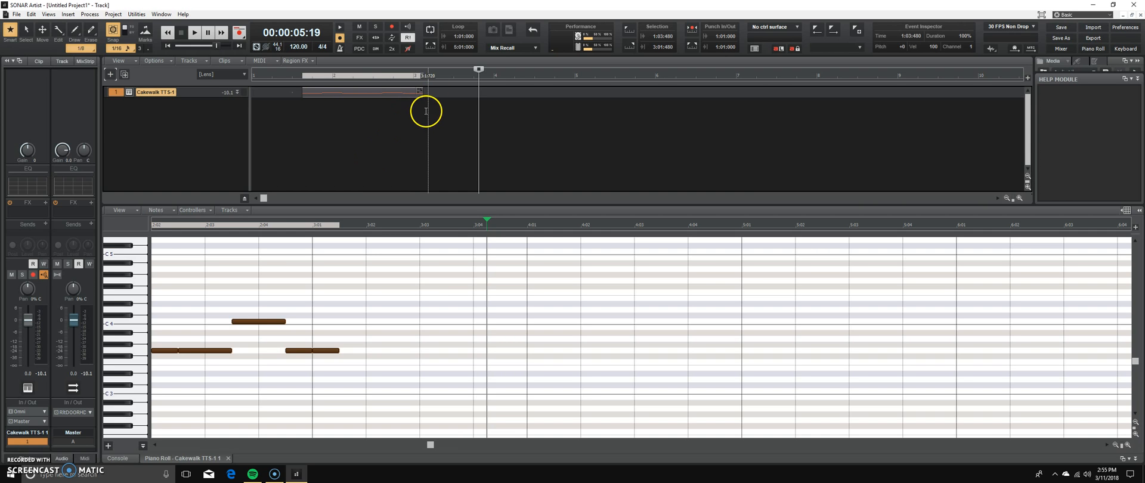
right_click(396, 100)
left_click(360, 118)
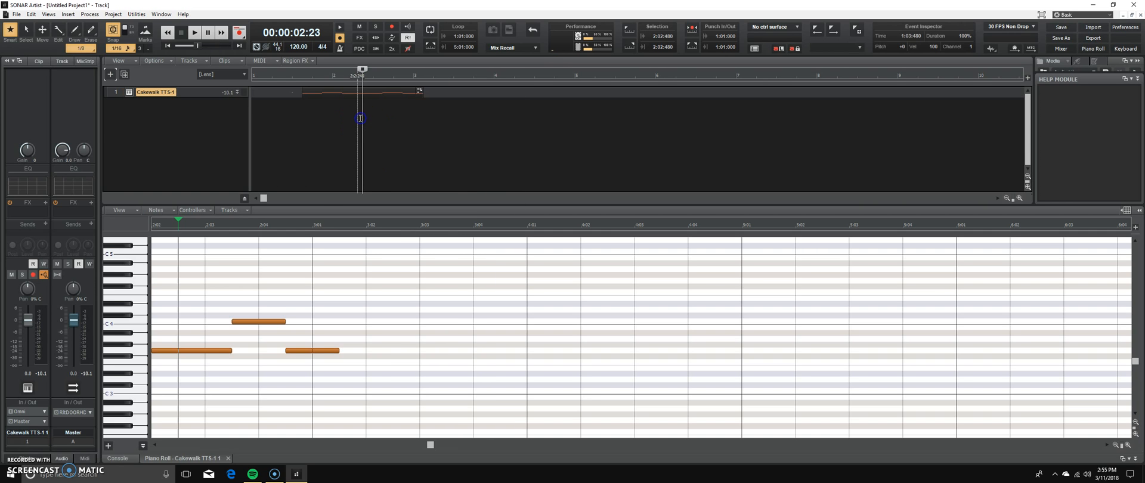
Paste two more copies of the drum clip on the TTS-1 track and move the second clip directly against the first one's end.
left_click(401, 87)
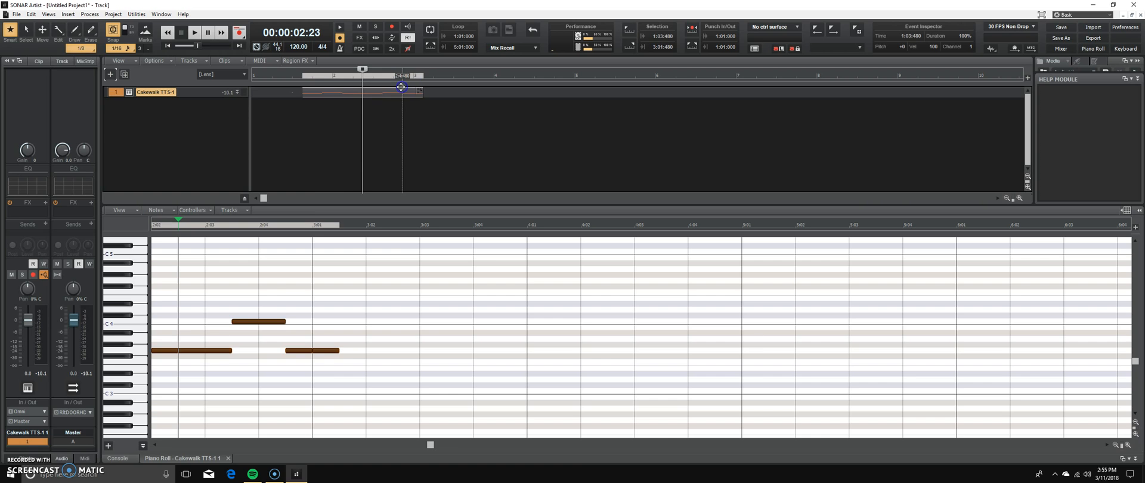
left_click(447, 96)
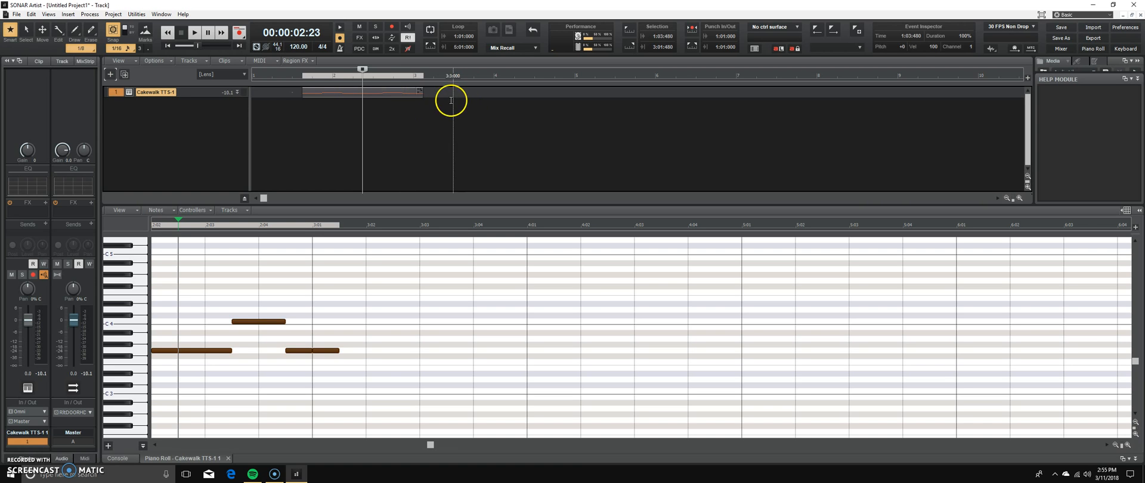
key("ctrl+v")
left_click(487, 90)
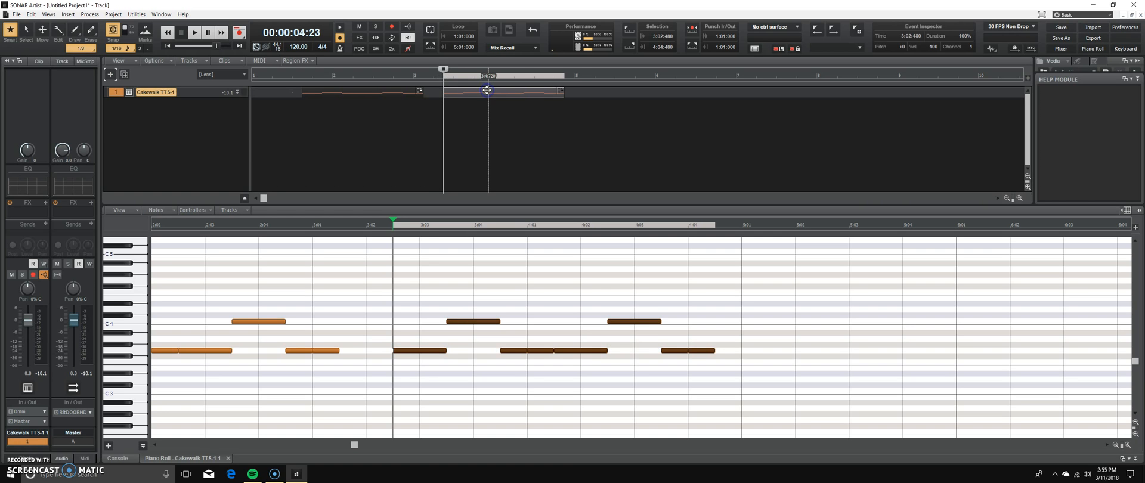
left_click(579, 91)
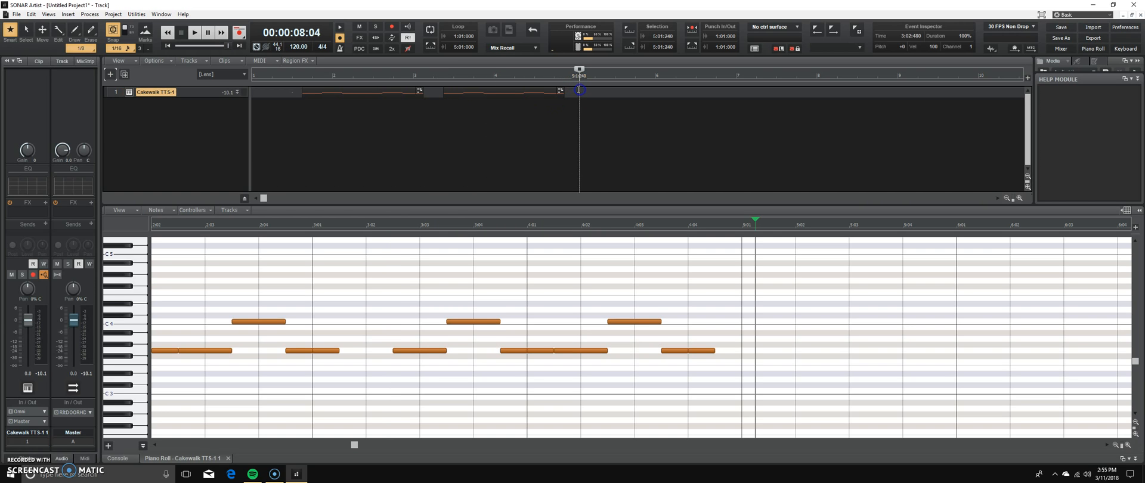
key("ctrl+v")
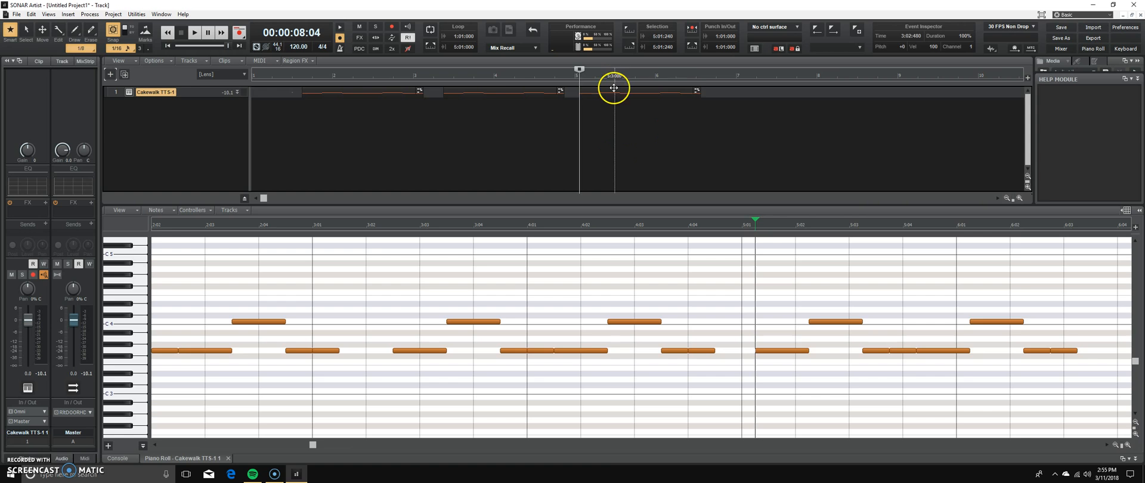
left_click(594, 90)
left_click_drag(594, 90, 475, 89)
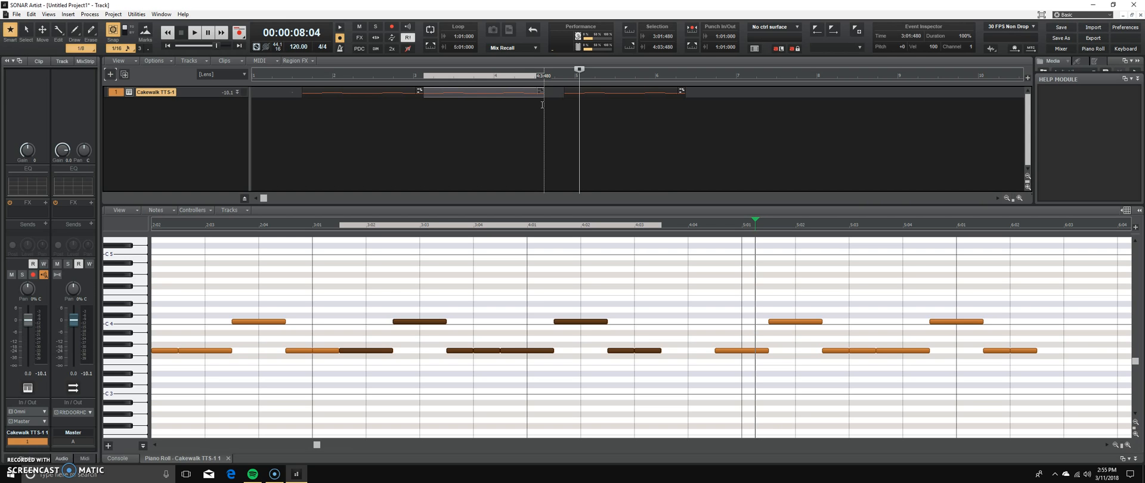
Enable Groove-Clip Looping on the last drum clip on the TTS-1 track.
left_click(596, 90)
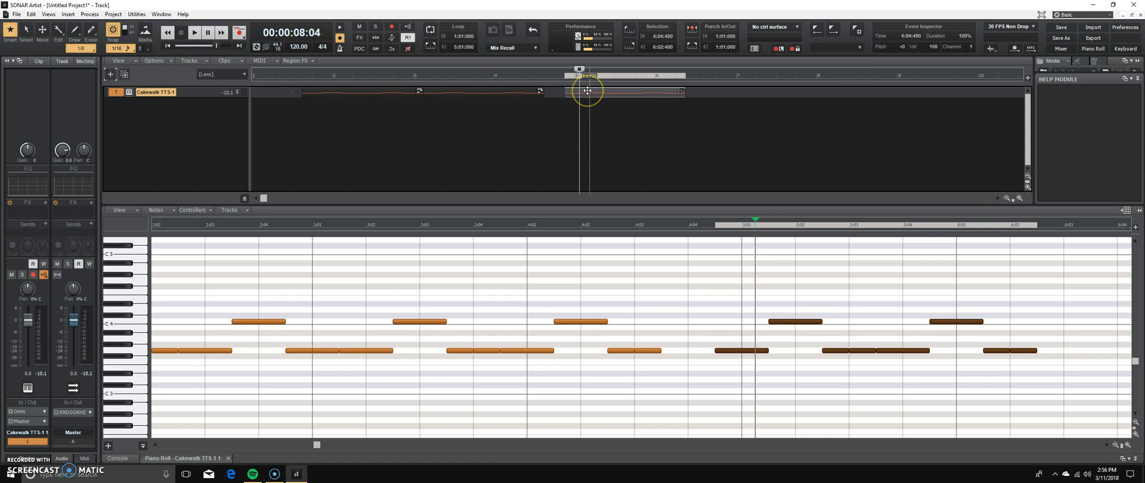
right_click(588, 91)
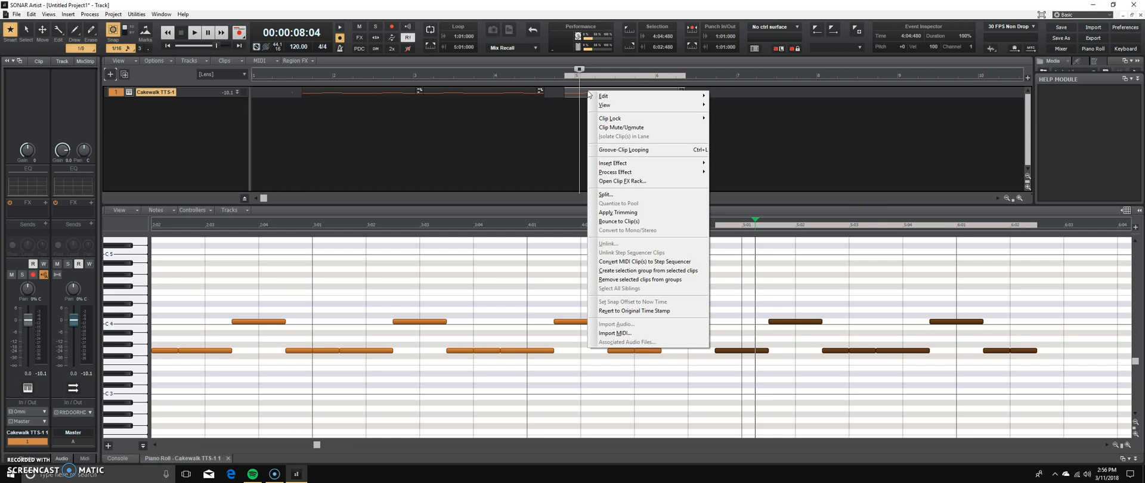
left_click(634, 154)
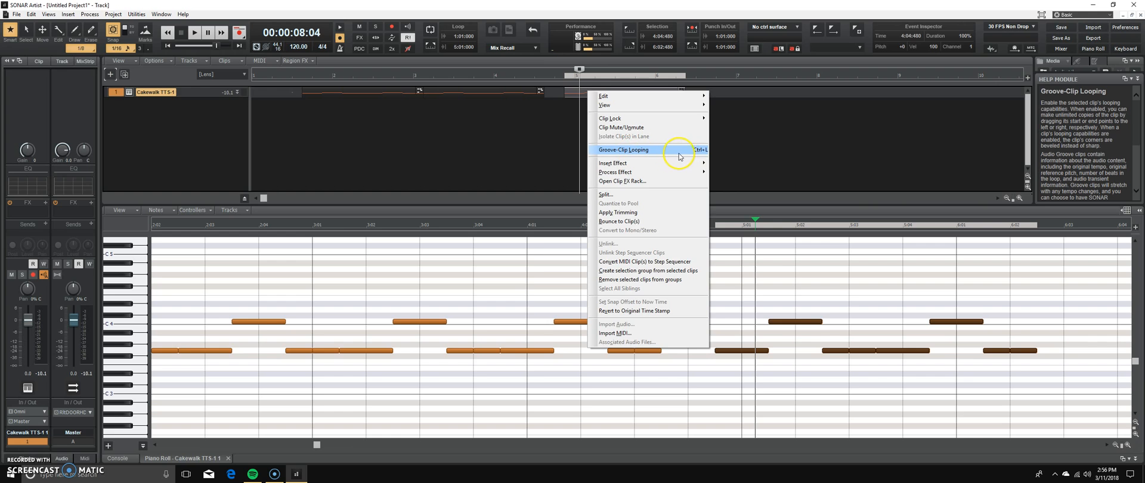
left_click(677, 107)
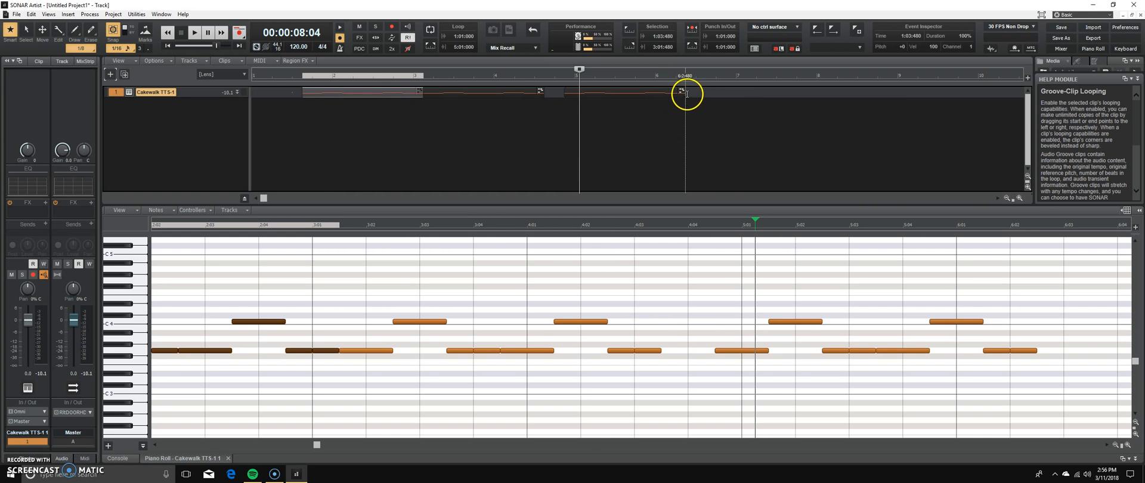
Extend the end of the last looped drum clip to just before measure 10 with the Edit tool.
mouse_move(685, 92)
left_mouse_down()
mouse_move(743, 96)
mouse_move(669, 93)
left_mouse_up()
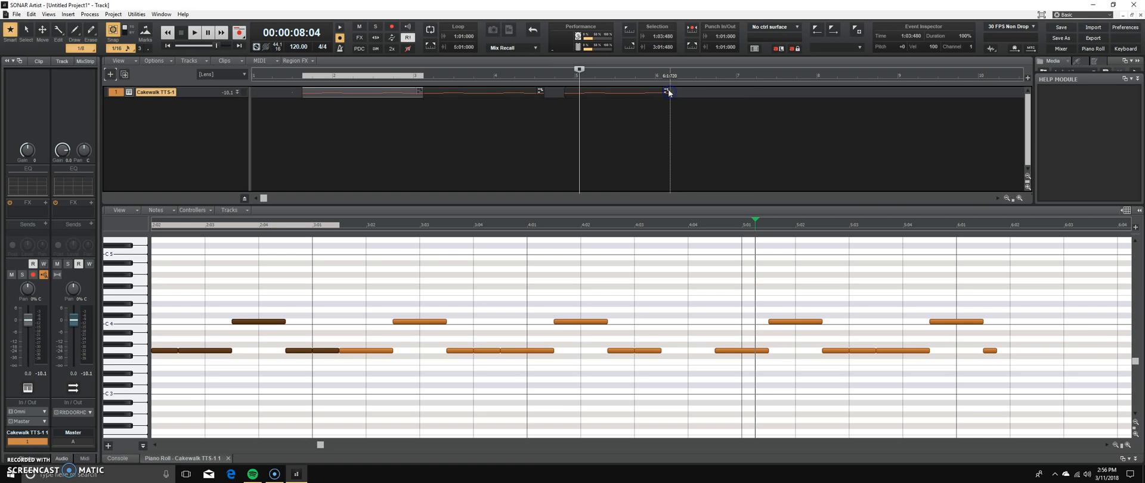
right_click(670, 92)
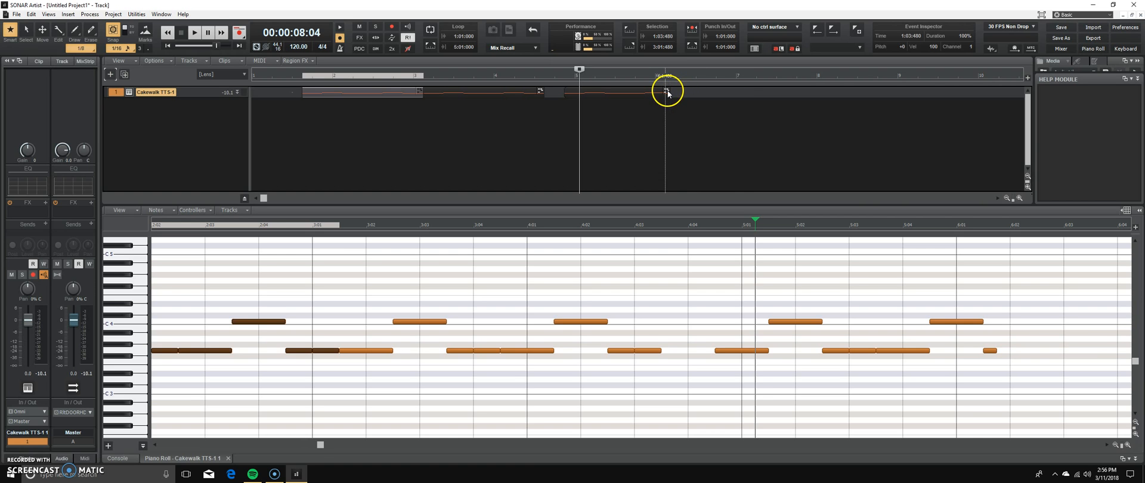
left_click(65, 32)
left_click_drag(669, 91, 971, 90)
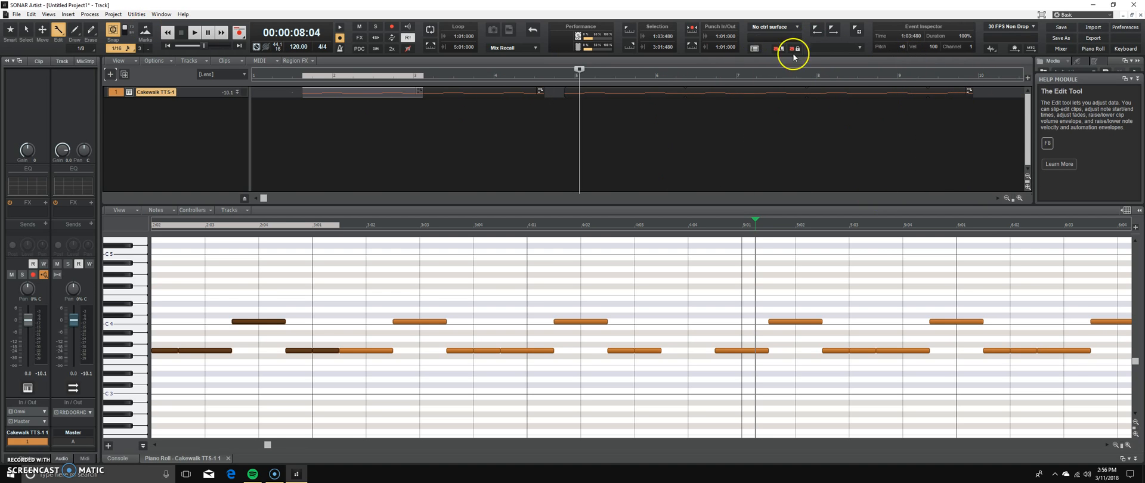
Examine the project's Save As dialog and close it without saving.
left_click(15, 14)
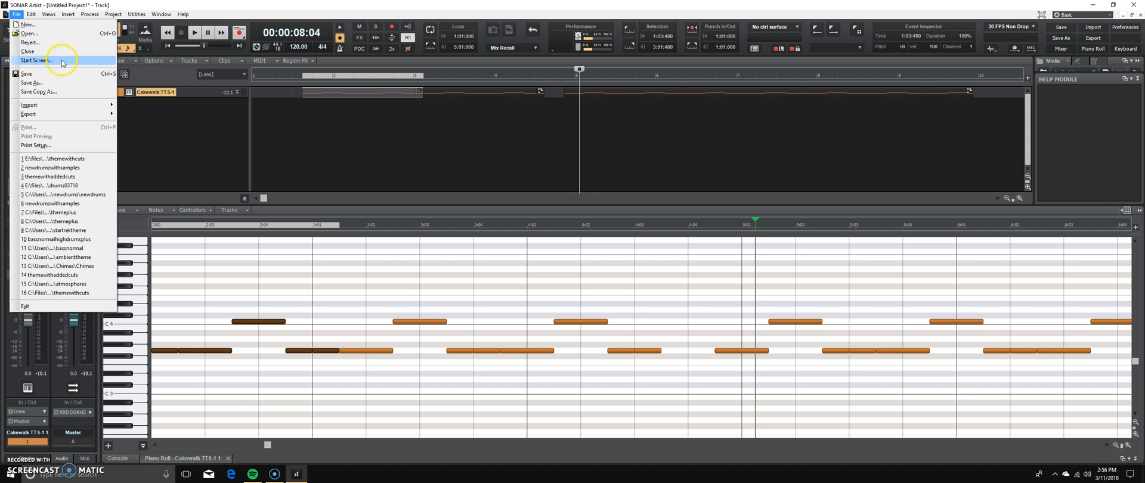
left_click(51, 82)
left_click_drag(412, 113, 621, 86)
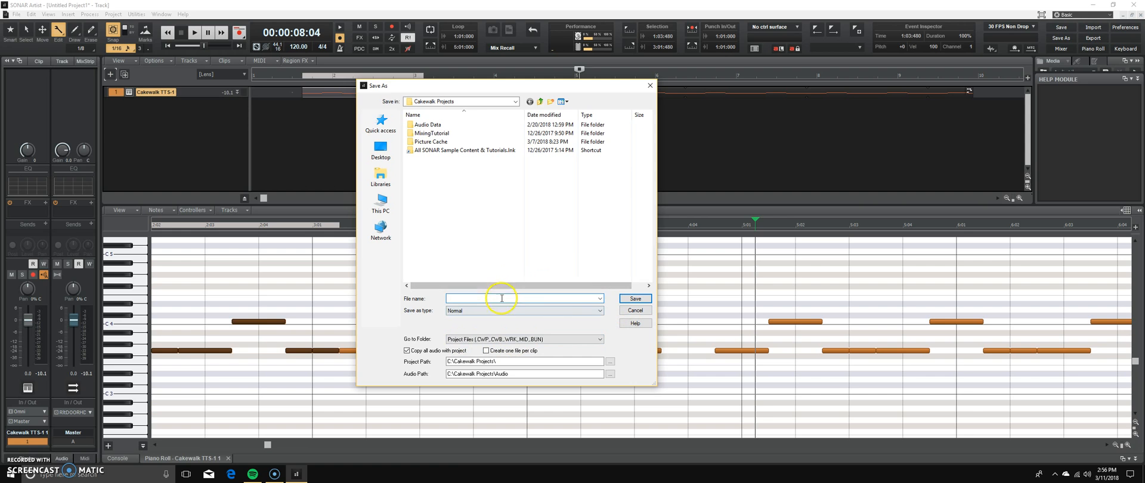
left_click(633, 311)
Try trimming the start of the second drum clip and undo the trim, returning to the Smart tool.
left_click(422, 128)
left_click(309, 131)
left_click(506, 136)
left_click(340, 94)
left_click(487, 94)
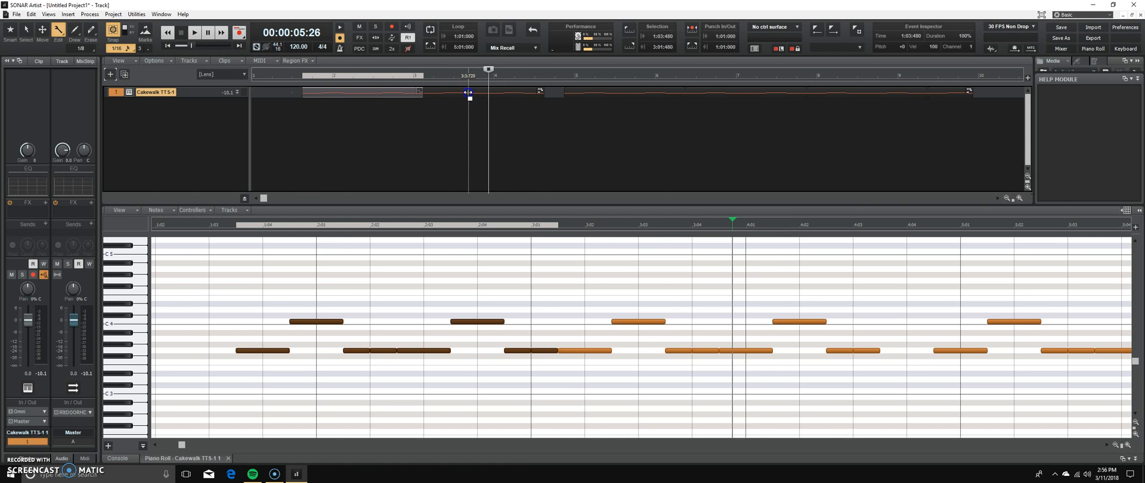
left_click_drag(450, 89, 450, 88)
left_click(417, 123)
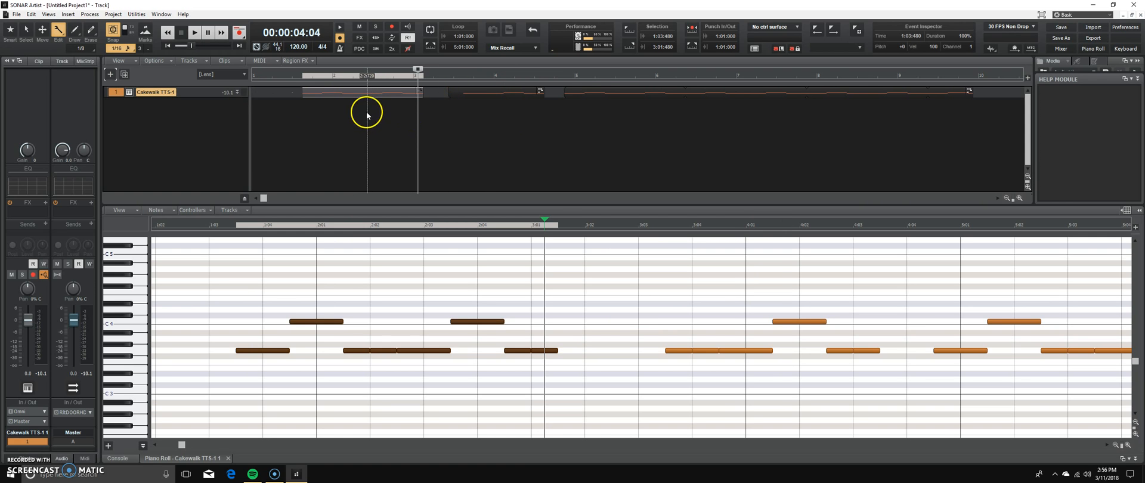
left_click(12, 30)
left_click(515, 124)
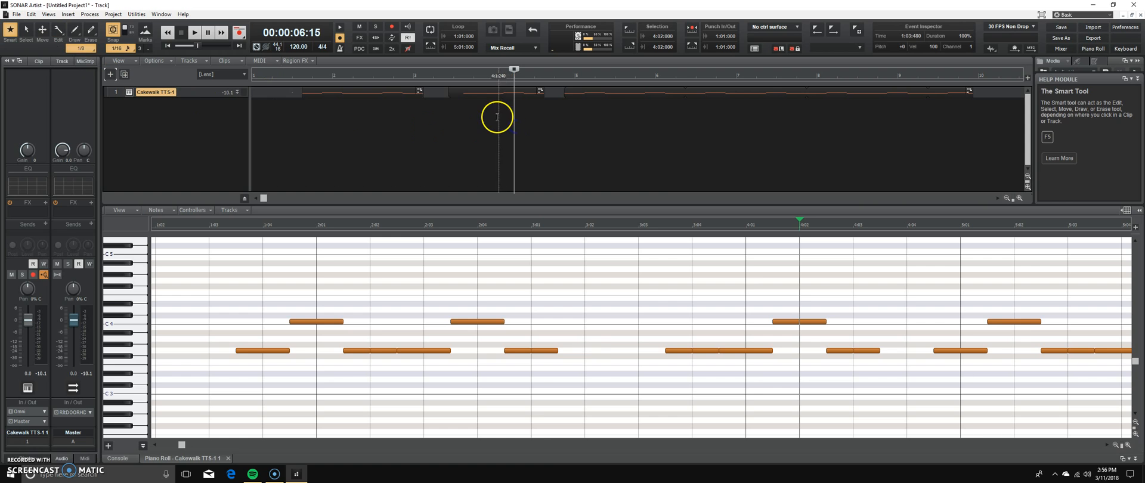
key("ctrl+z")
left_click(488, 117)
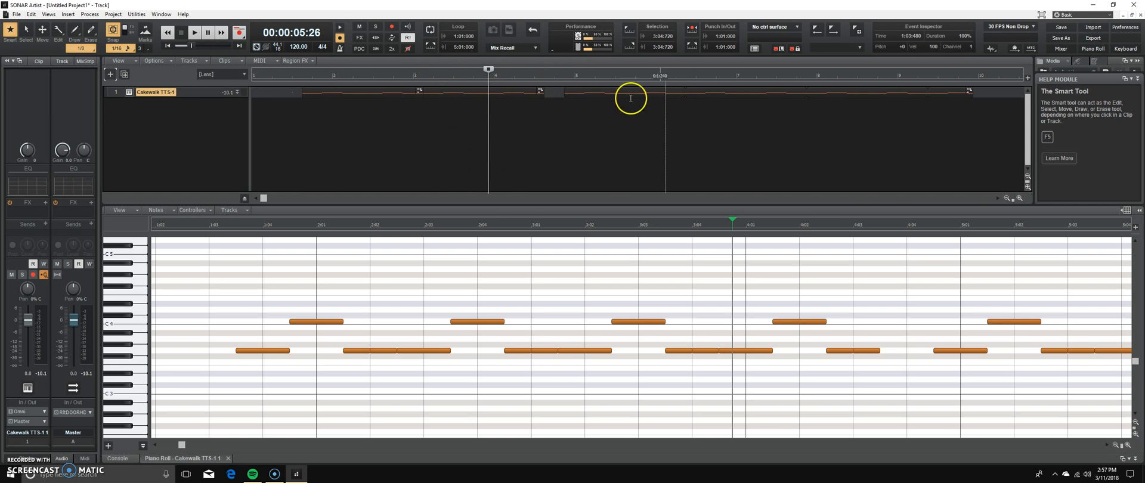
Clear the clip selection and open the audio export settings to examine the file types, keeping Wave.
left_click(360, 92)
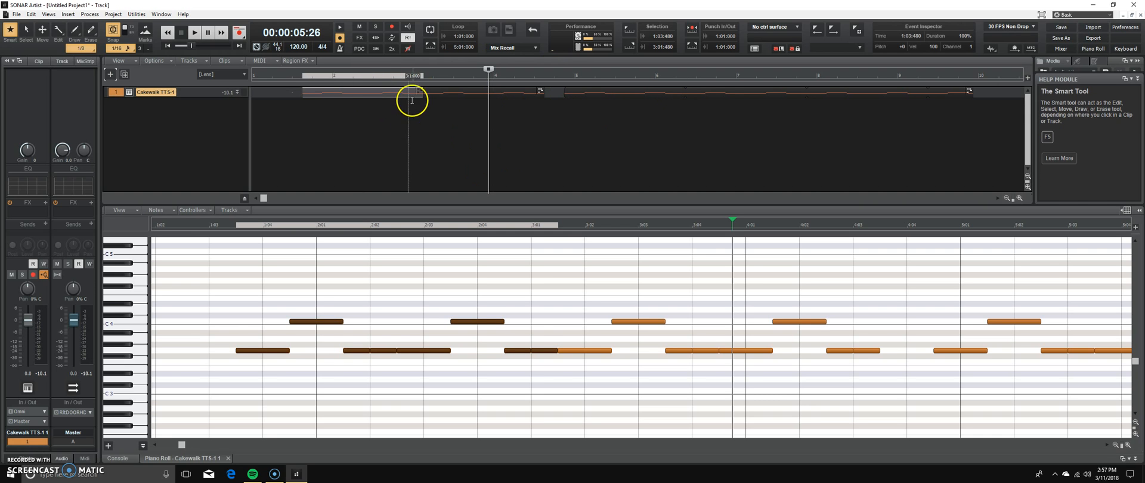
left_click(418, 143)
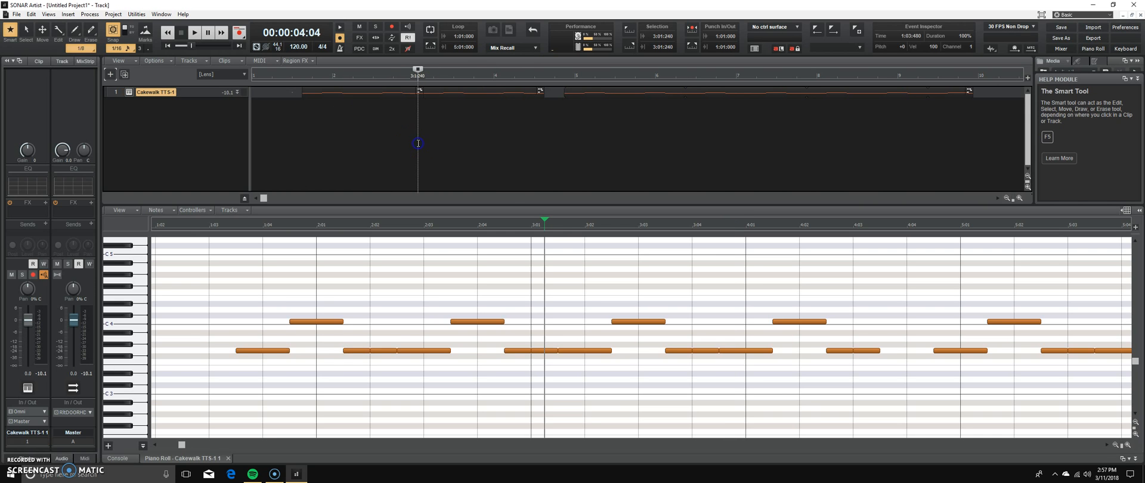
left_click(18, 14)
mouse_move(54, 114)
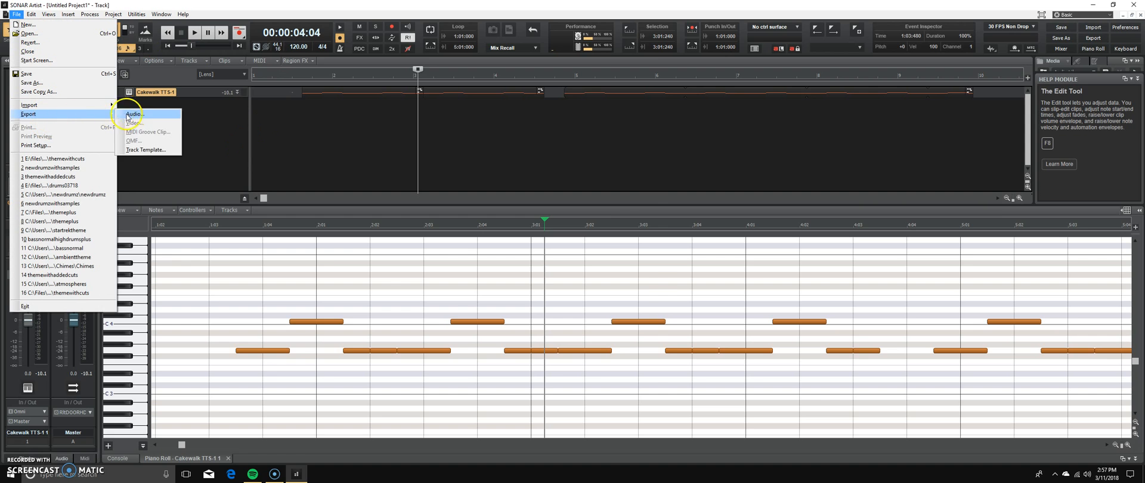
left_click(135, 114)
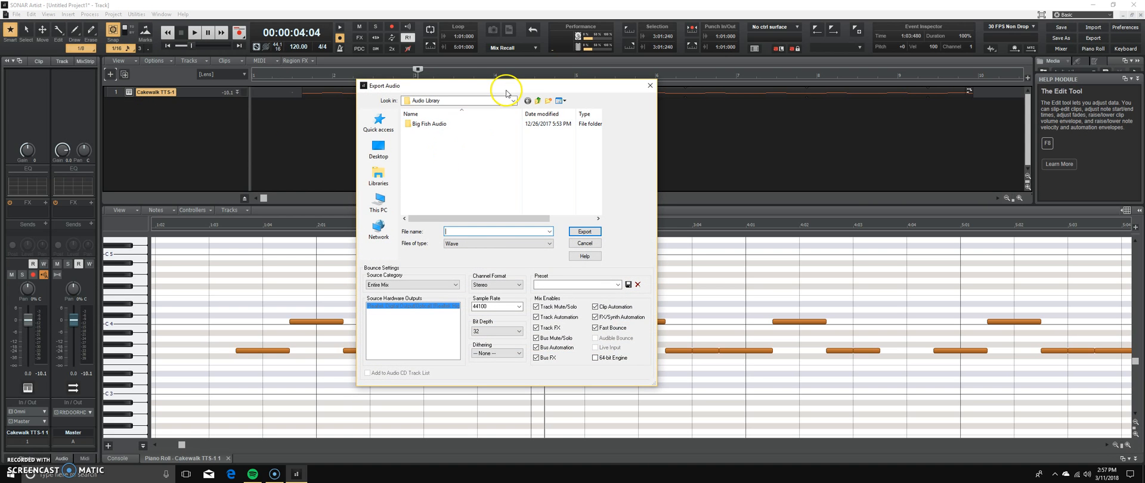
left_click(532, 210)
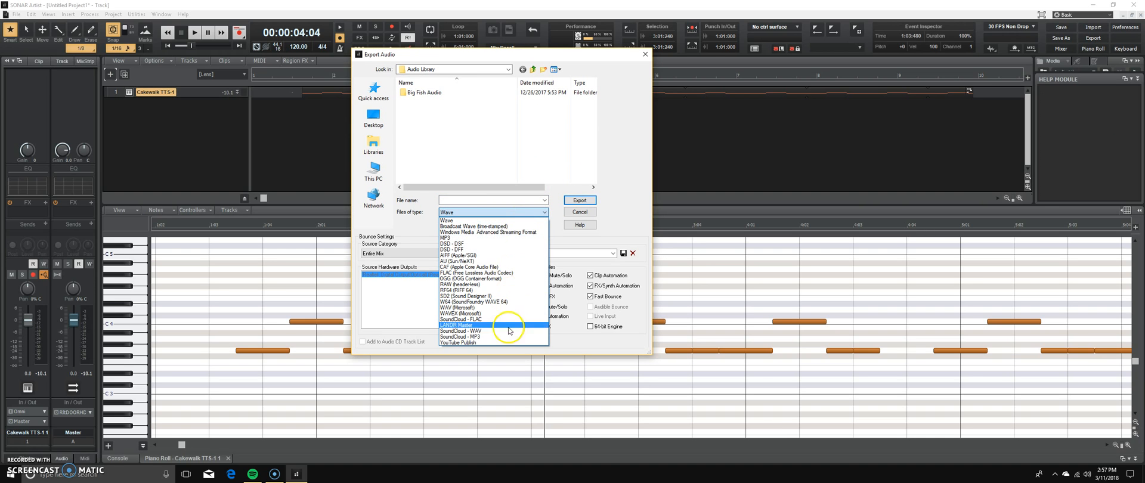
left_click(510, 211)
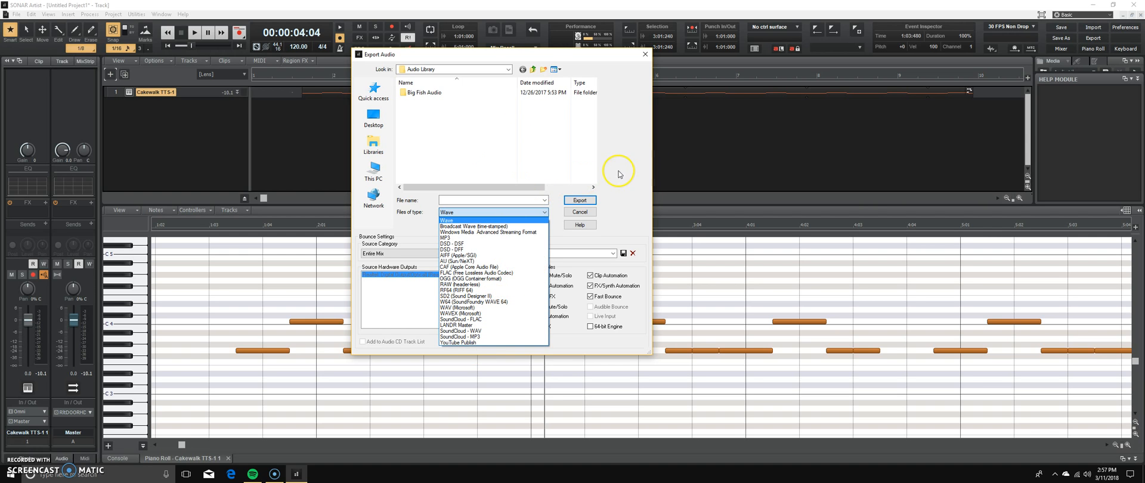
left_click(604, 158)
Set the export bit depth to 64 and the sample rate to 192000, keeping the Stereo channel format.
left_click(504, 302)
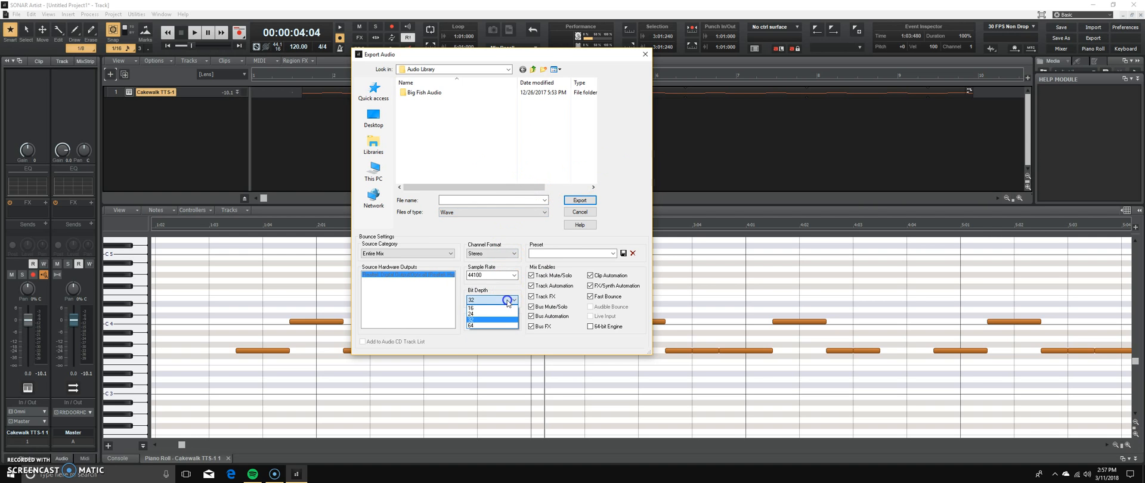
left_click(499, 325)
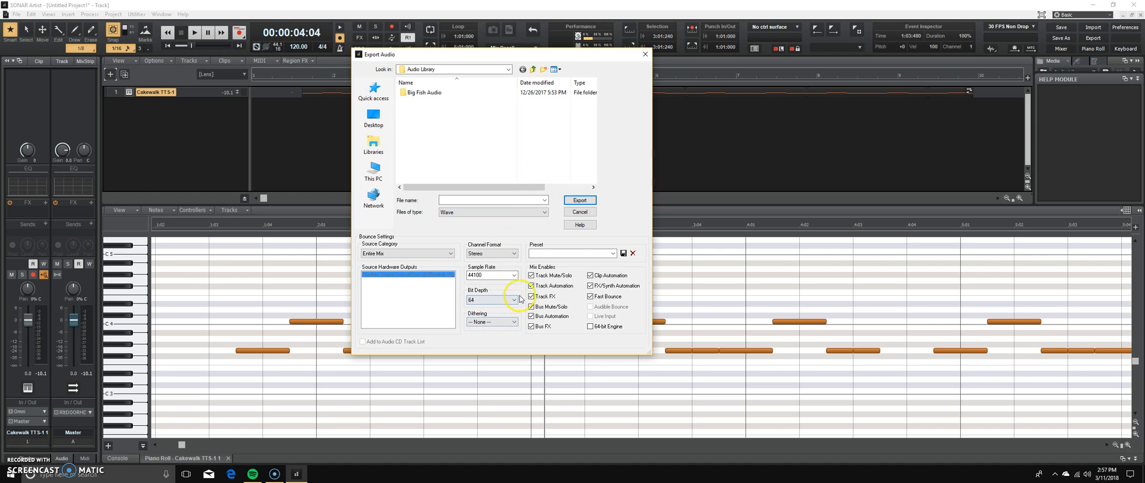
left_click(514, 275)
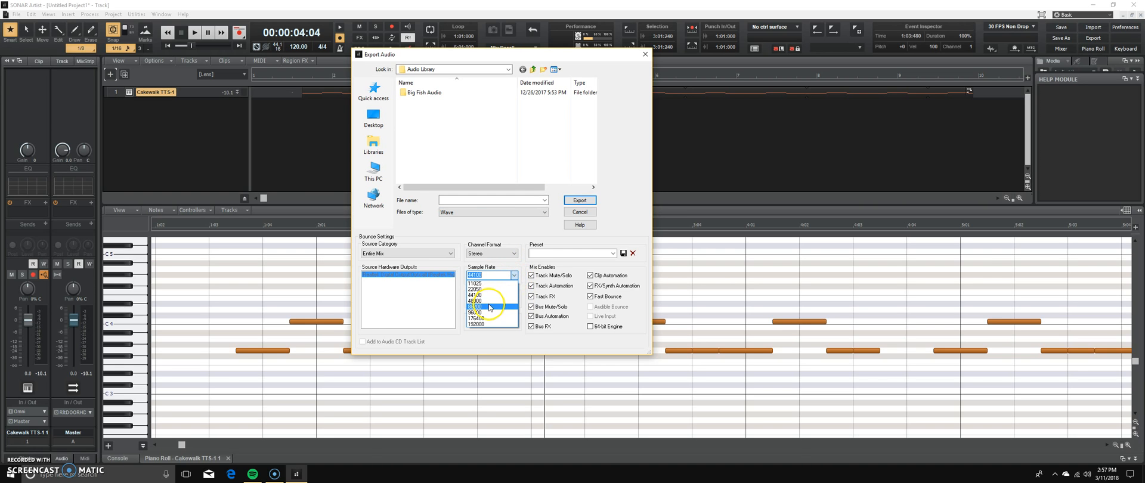
left_click(489, 324)
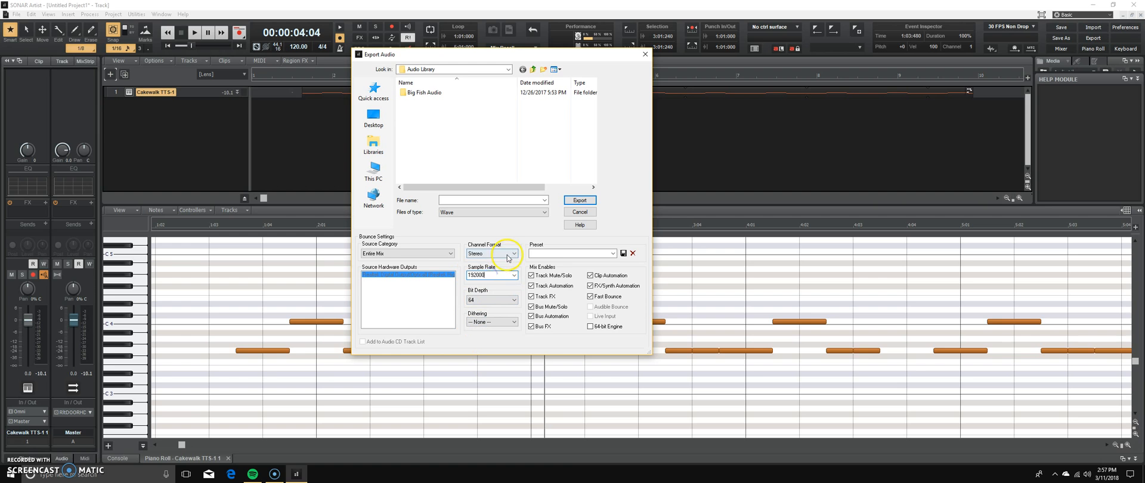
left_click(512, 255)
left_click(513, 255)
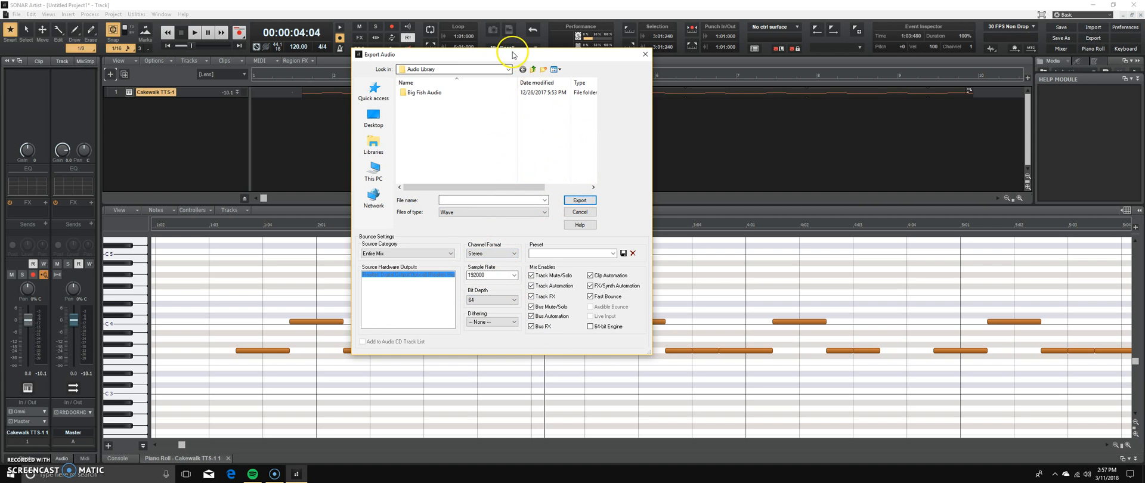
Leave the export file name empty and cancel the audio export.
left_click_drag(513, 55, 493, 47)
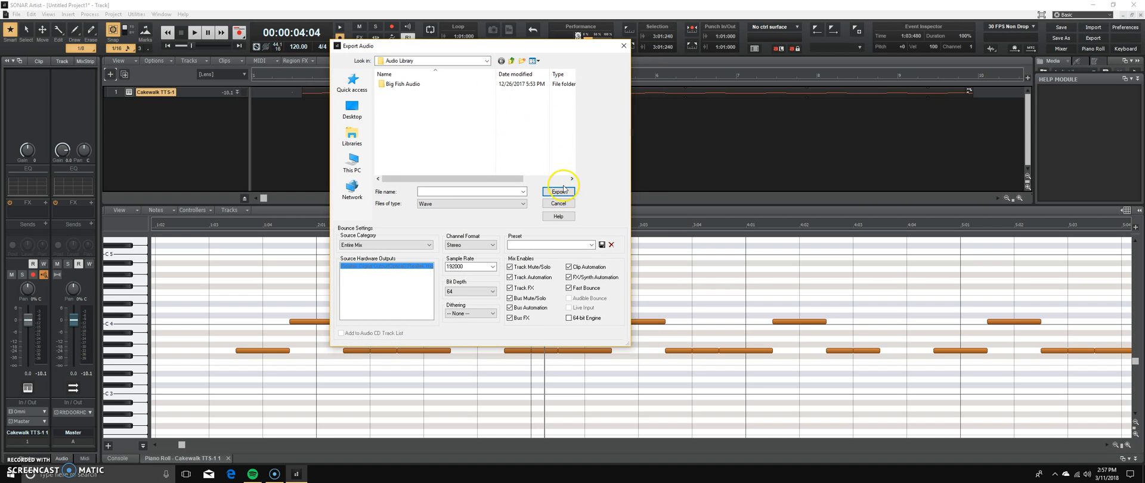
left_click(465, 195)
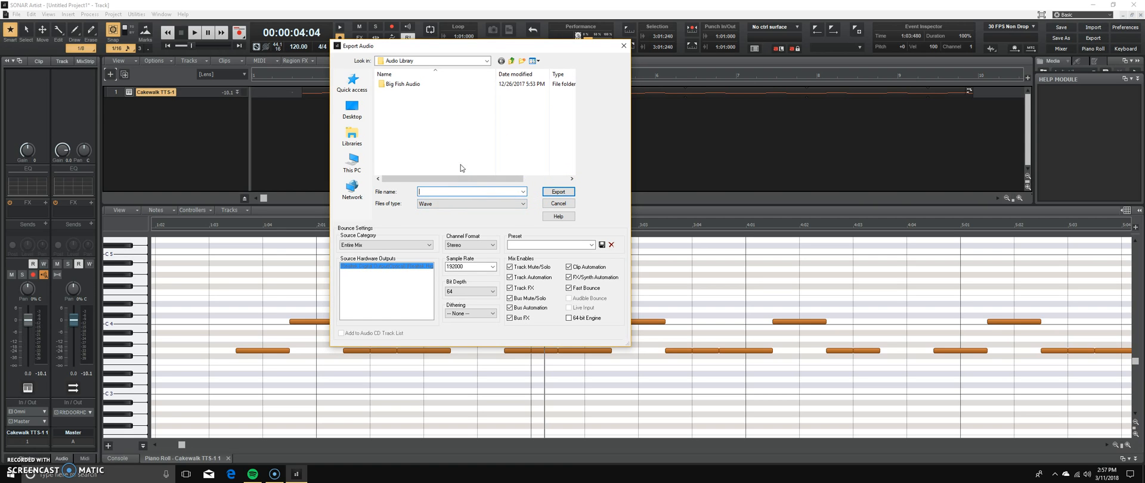
left_click(559, 203)
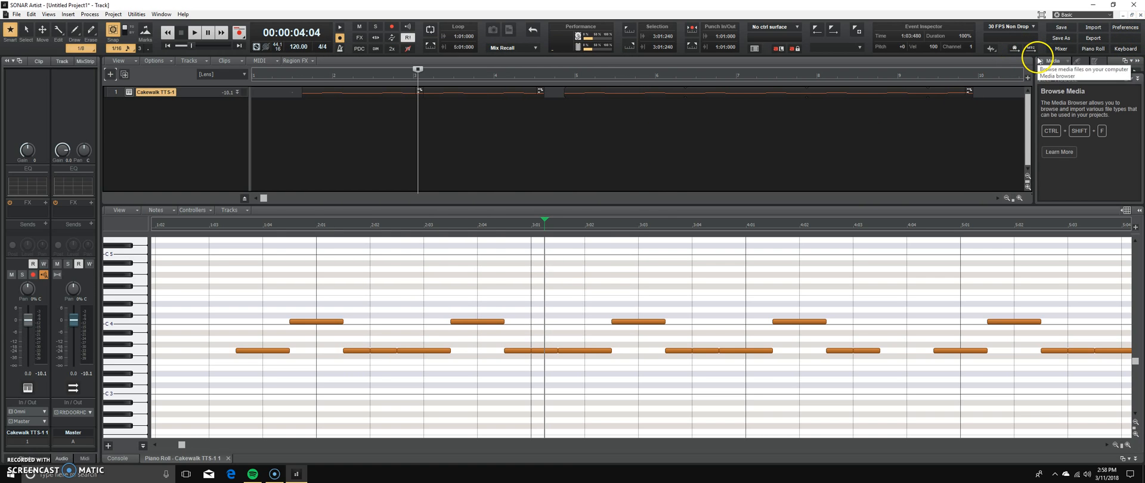
Collapse the Help Module and browse from the Audio Library up to the Desktop folder in the Media Browser.
left_click(1137, 79)
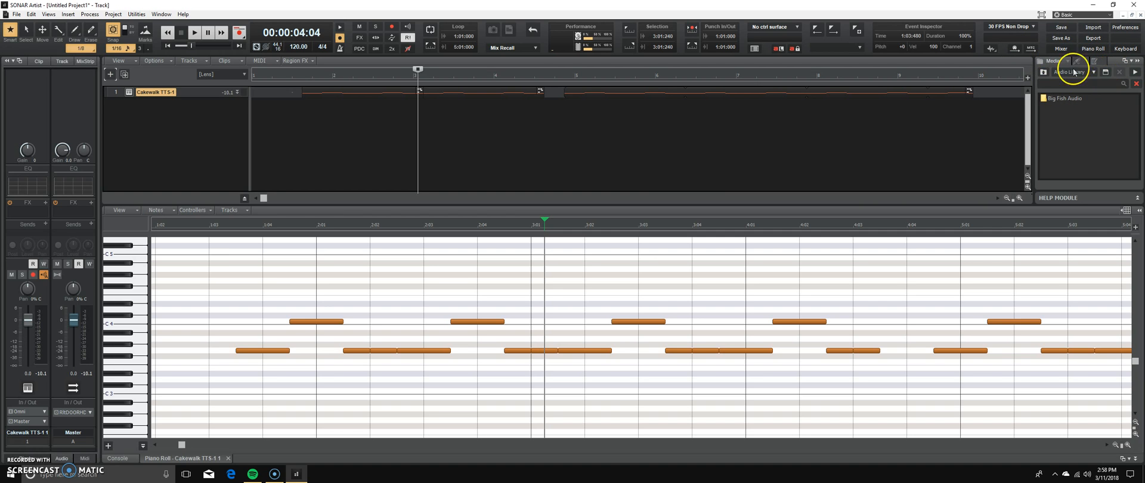
left_click(1043, 71)
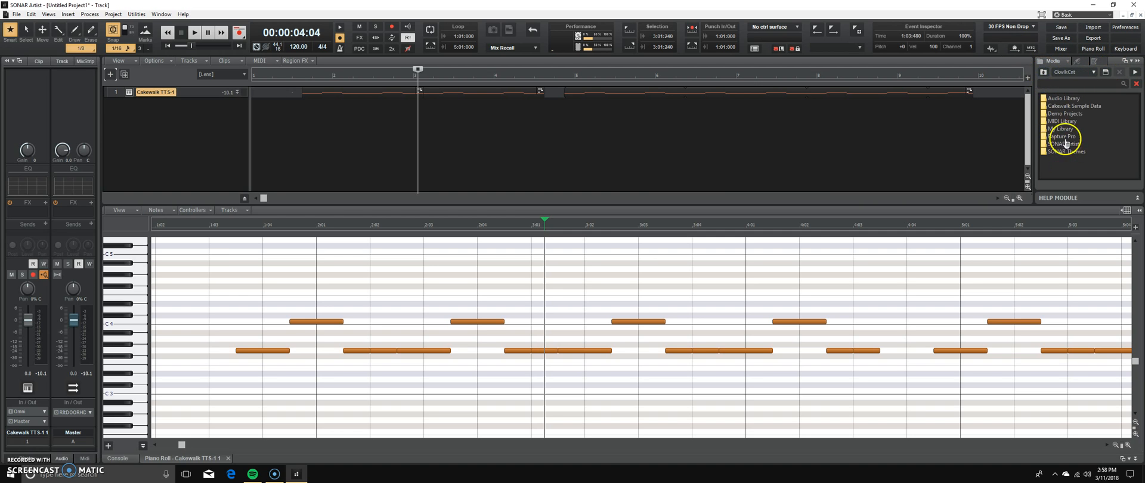
left_click(1043, 72)
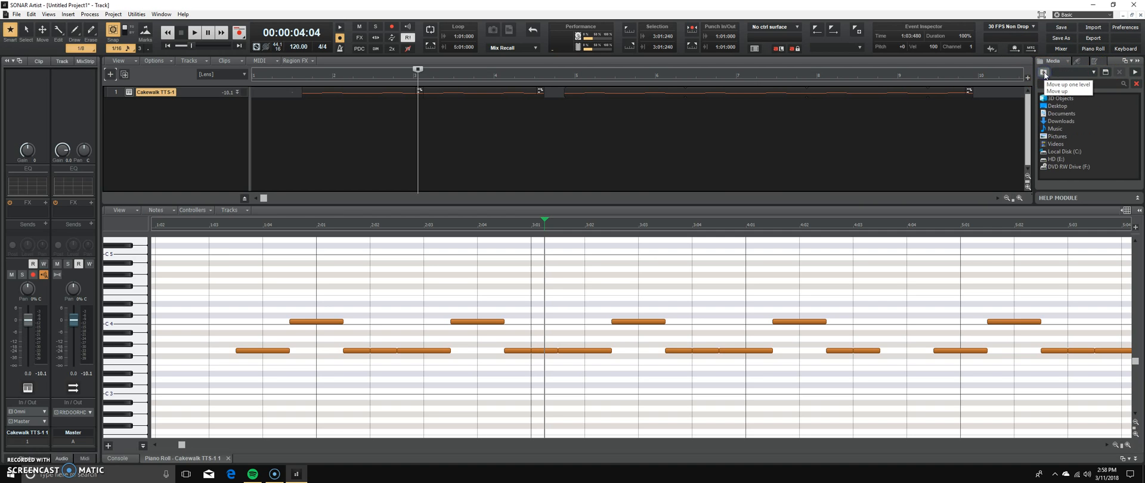
double_click(1045, 106)
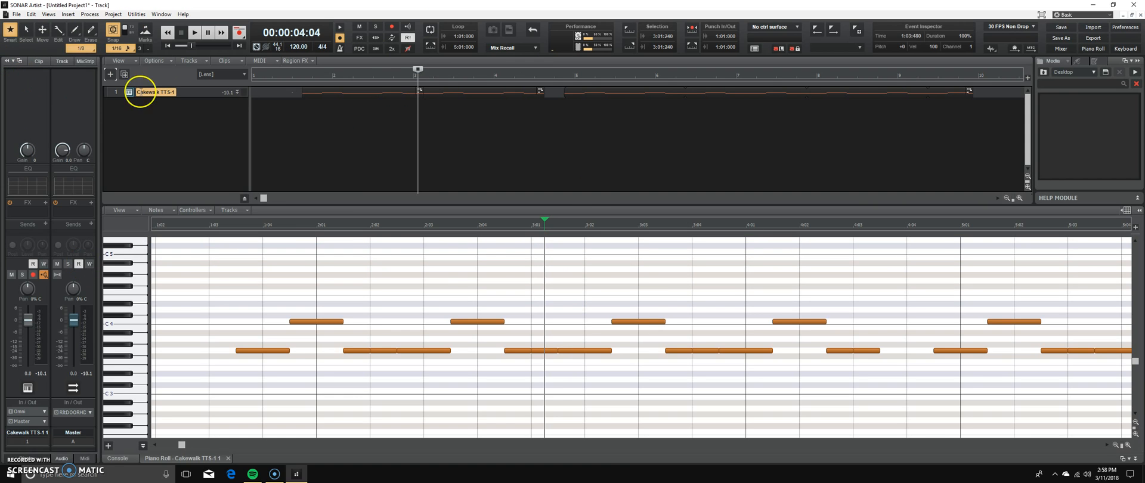
left_click(690, 146)
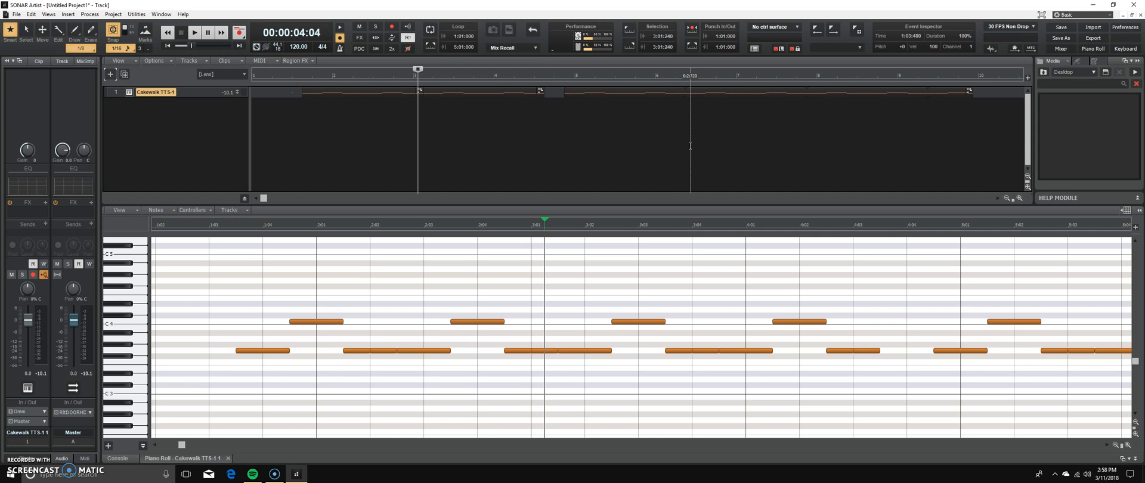
left_click(435, 70)
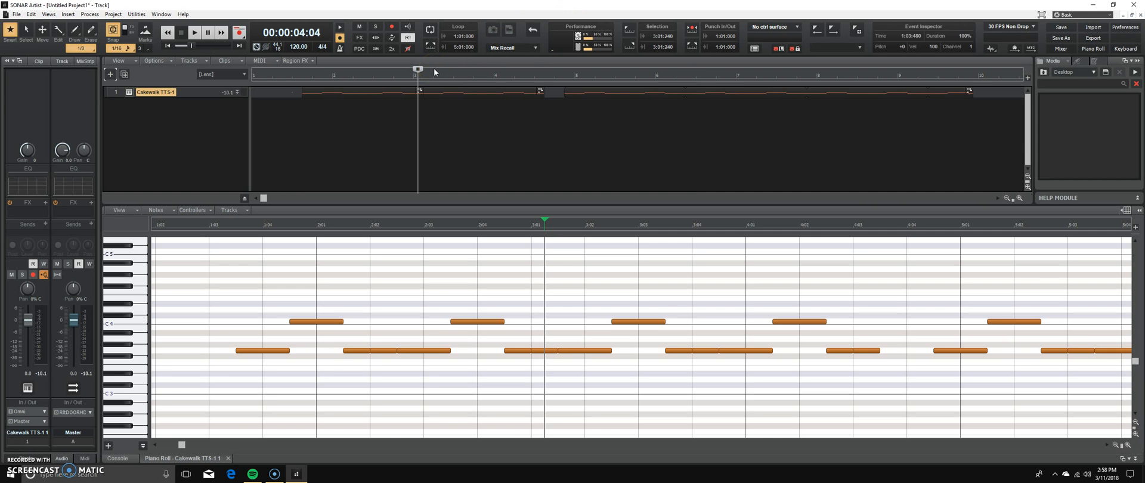